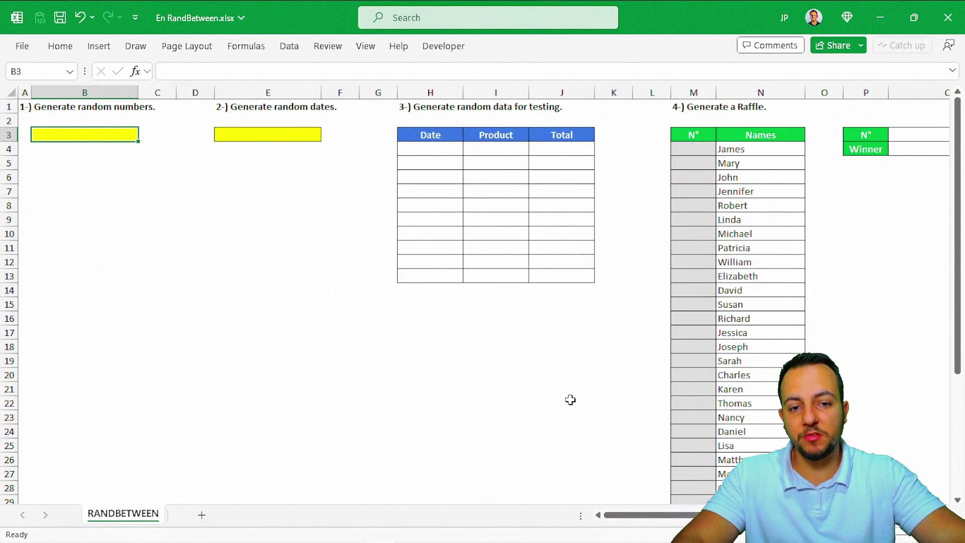
pyautogui.hscroll(5, 569, 400)
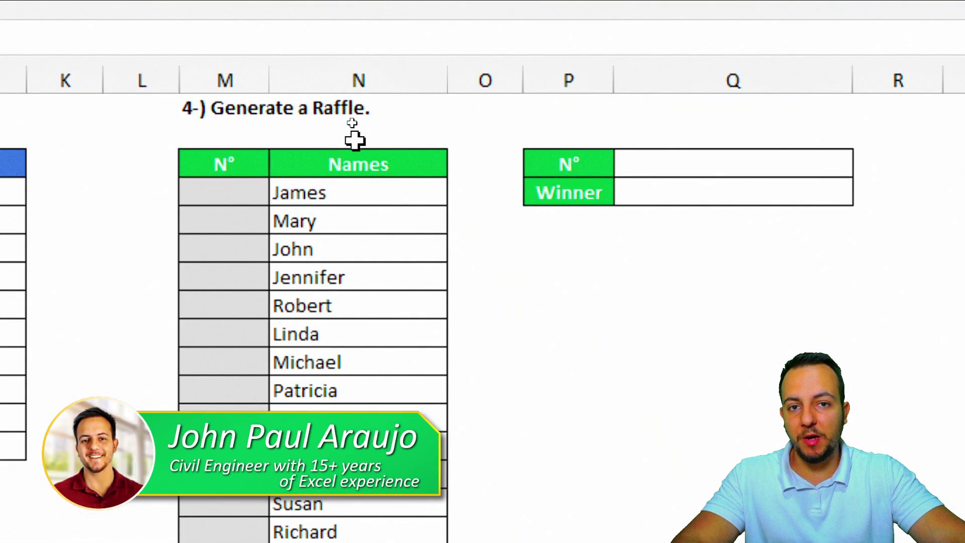
pyautogui.scroll(-6, 442, 244)
pyautogui.scroll(-7, 417, 249)
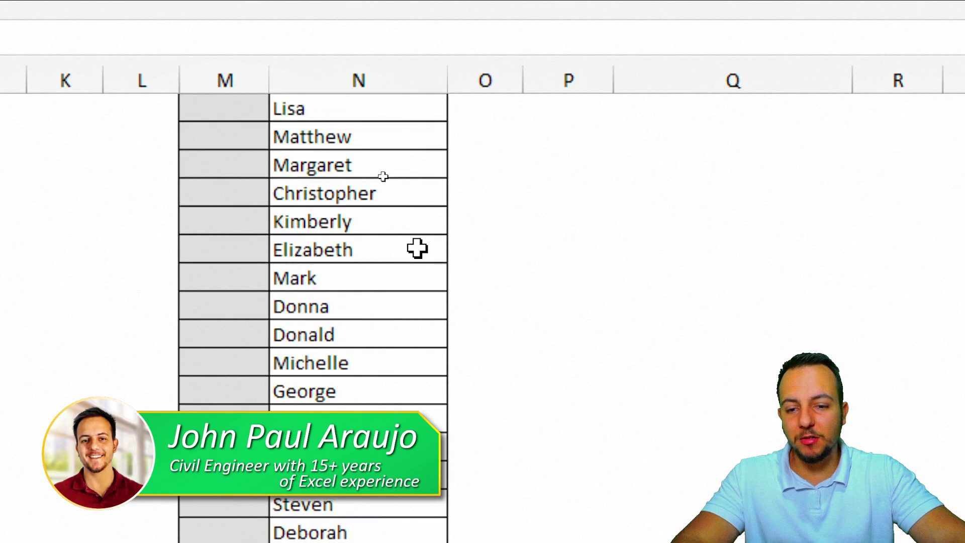
pyautogui.scroll(12, 418, 248)
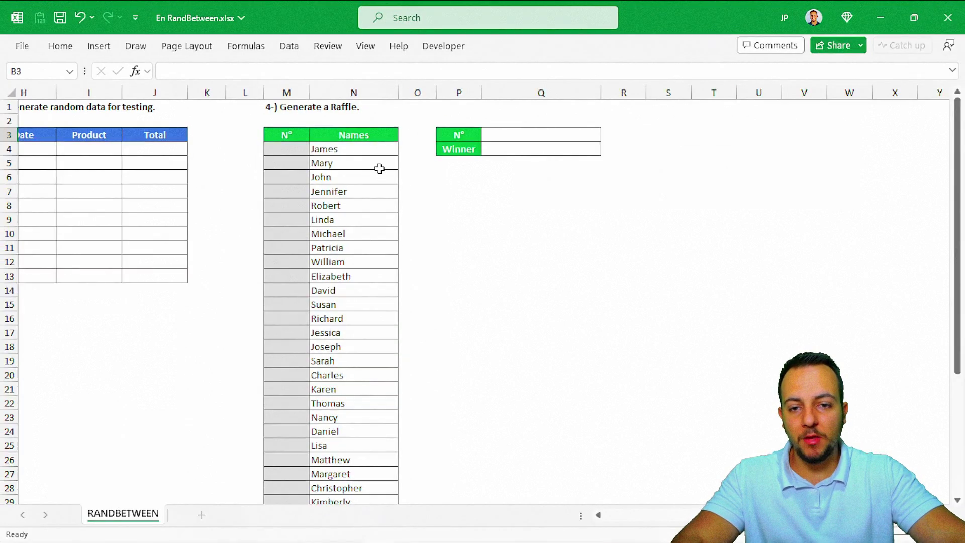
pyautogui.hscroll(-6, 417, 248)
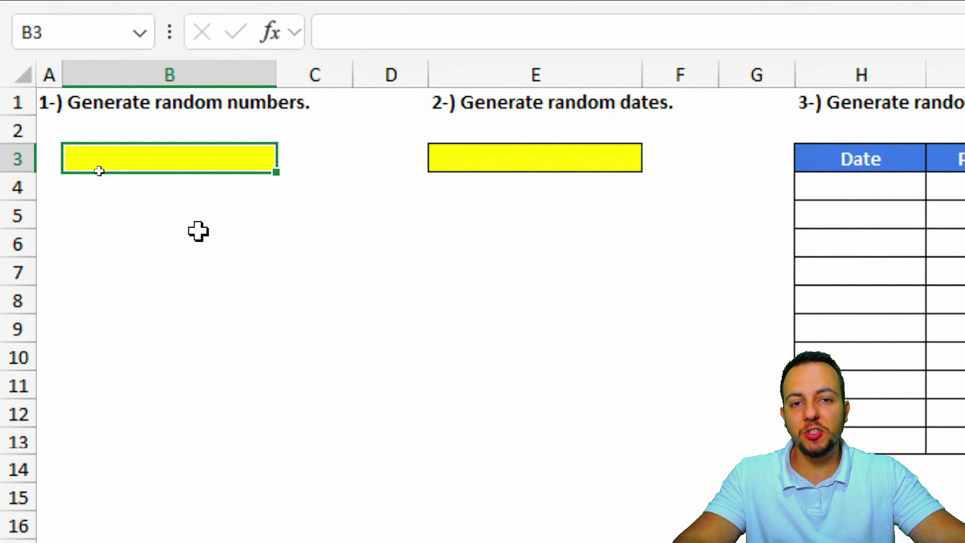
# - Enter the formula =RANDBETWEEN(0,10) in cell B3 under the random numbers heading
pyautogui.write('=')
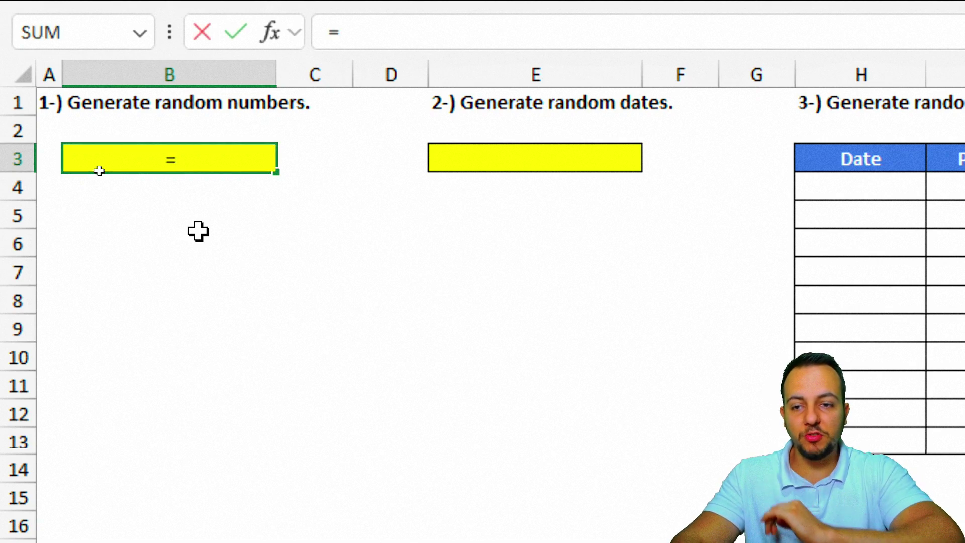
pyautogui.write('radn')
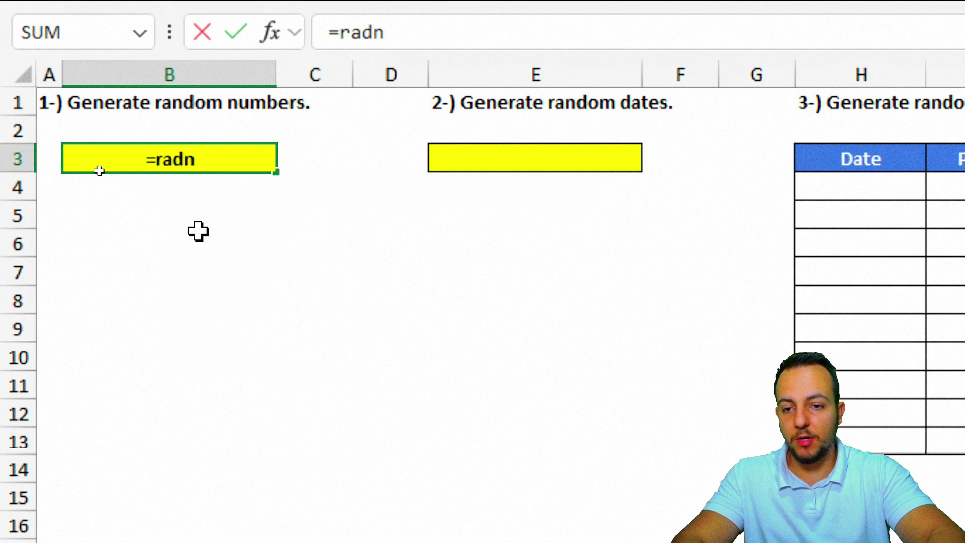
pyautogui.press('BackSpace')
pyautogui.press('BackSpace')
pyautogui.write('ndb')
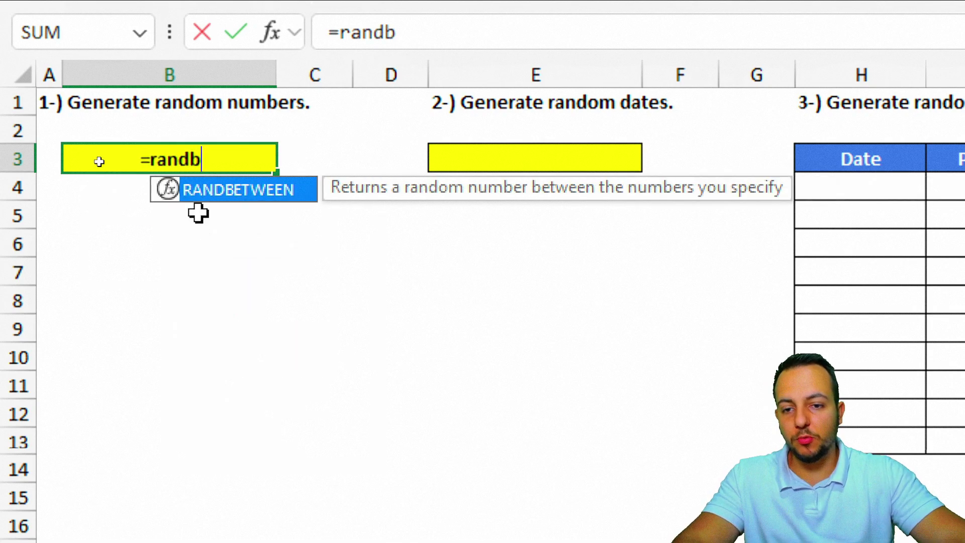
pyautogui.doubleClick(242, 191)
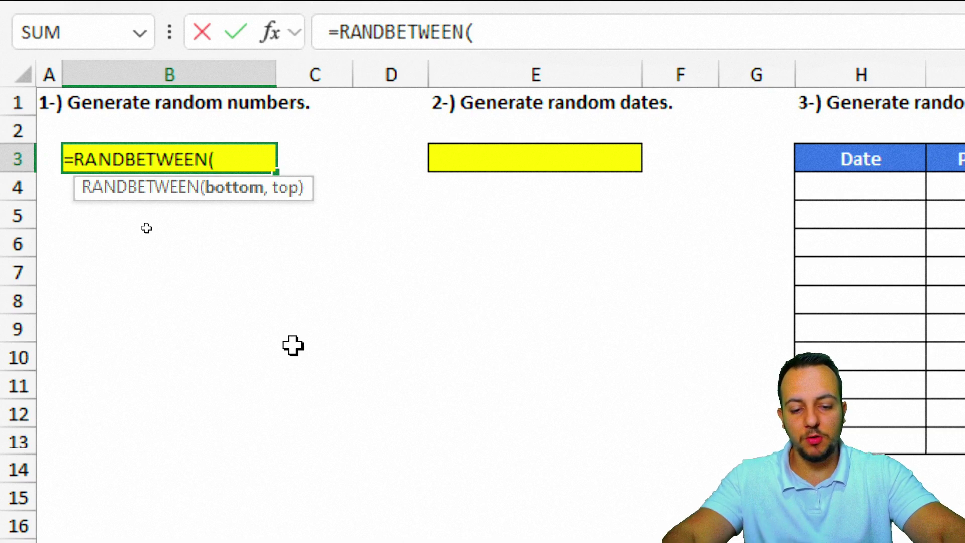
pyautogui.write('0,10')
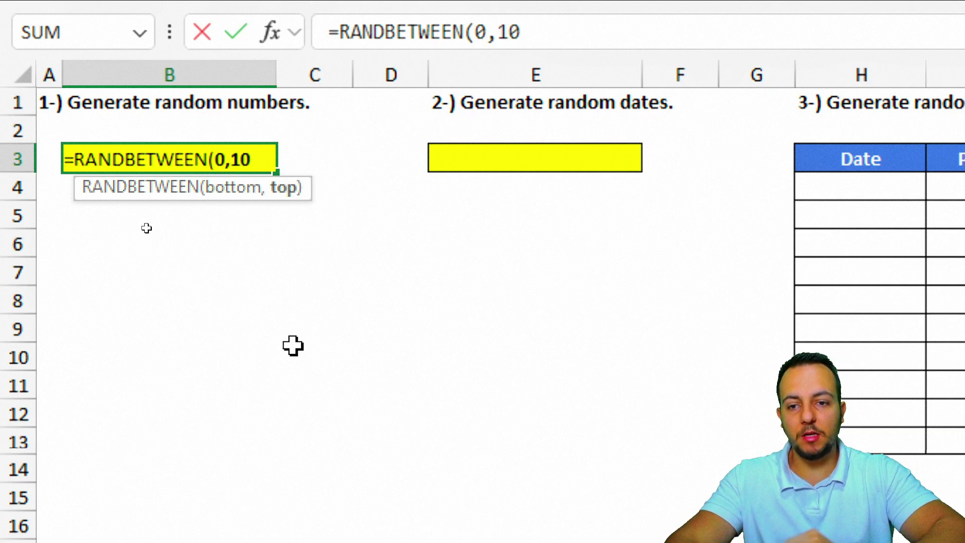
pyautogui.write(')')
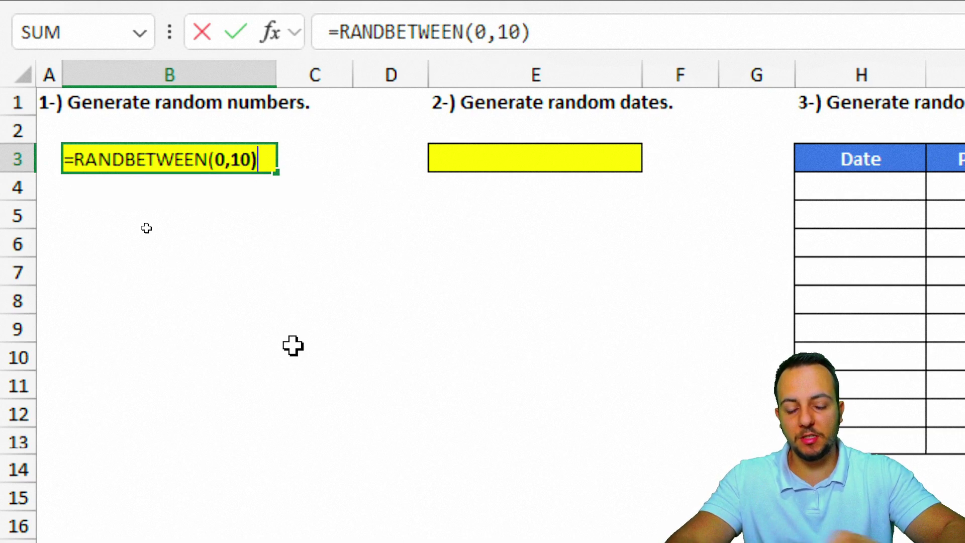
pyautogui.press('Return')
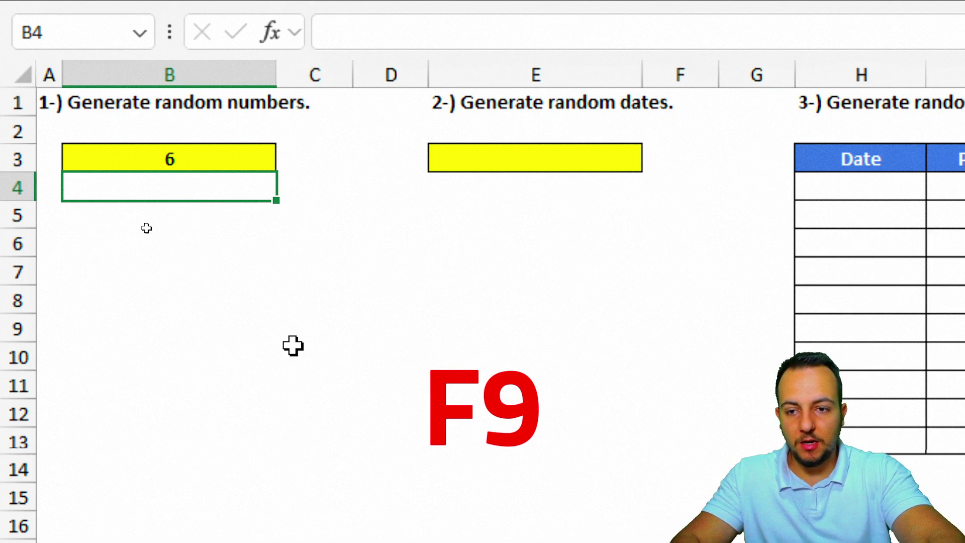
# - Recalculate the sheet repeatedly to draw new random numbers between 0 and 10 in B3
pyautogui.press('F9')
pyautogui.press('F9')
pyautogui.press('F9')
pyautogui.press('F9')
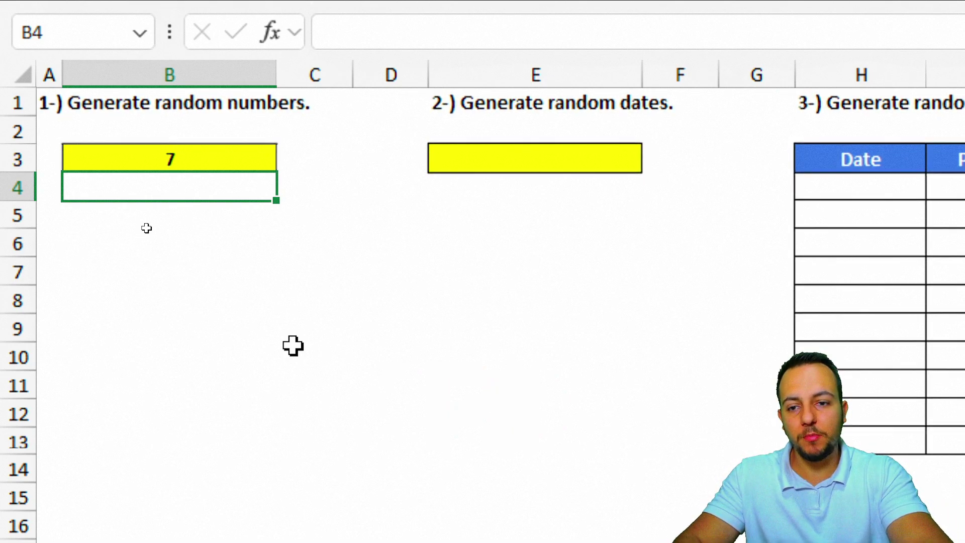
pyautogui.press('F9')
pyautogui.press('F9')
pyautogui.press('F9')
pyautogui.press('F9')
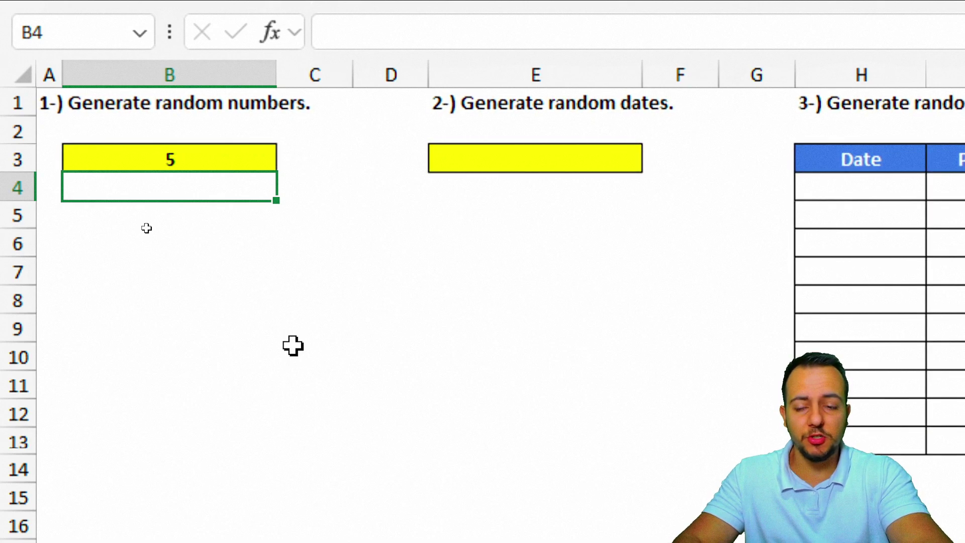
pyautogui.press('F9')
pyautogui.press('F9')
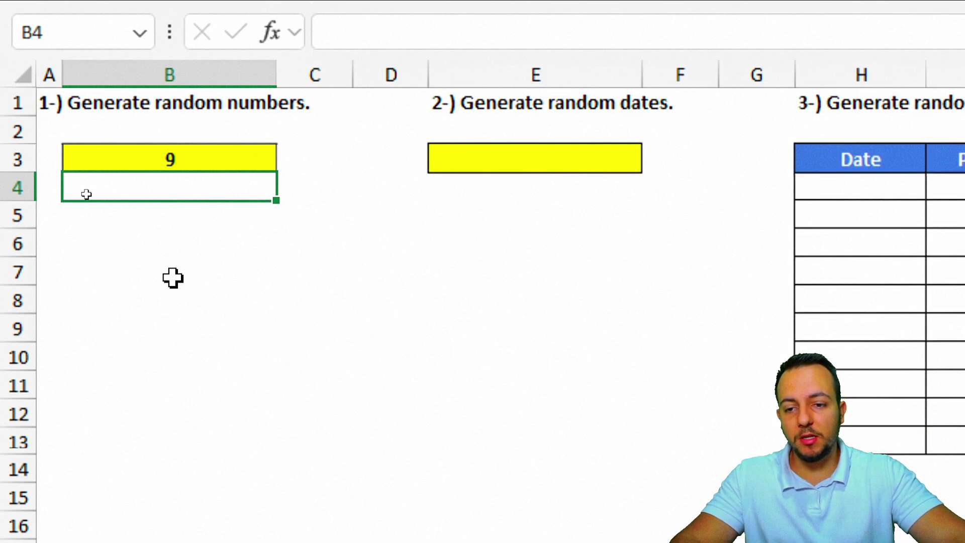
# - Open empty cell B7 for editing and commit it blank to force a recalculation, and recalculate the sheet several more times
pyautogui.click(172, 276)
pyautogui.press('F2')
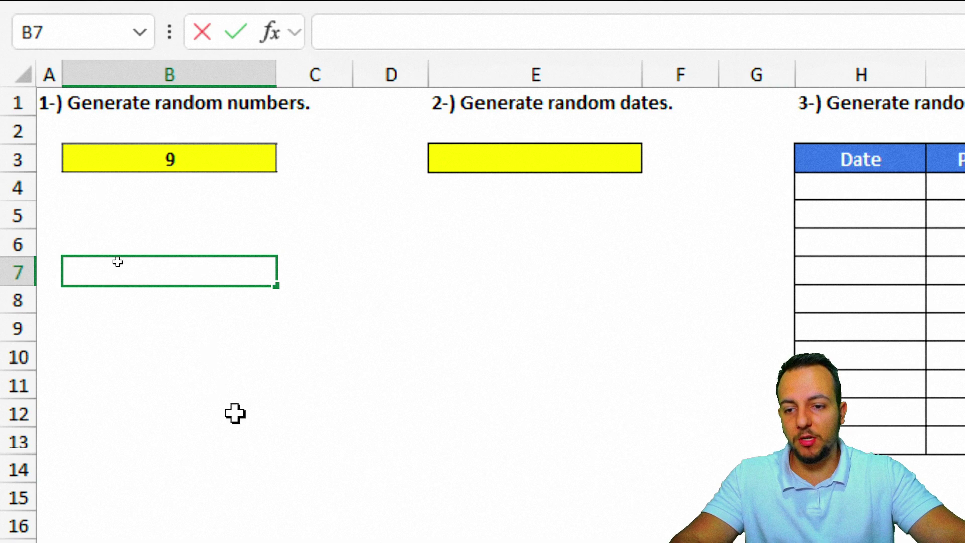
pyautogui.press('Return')
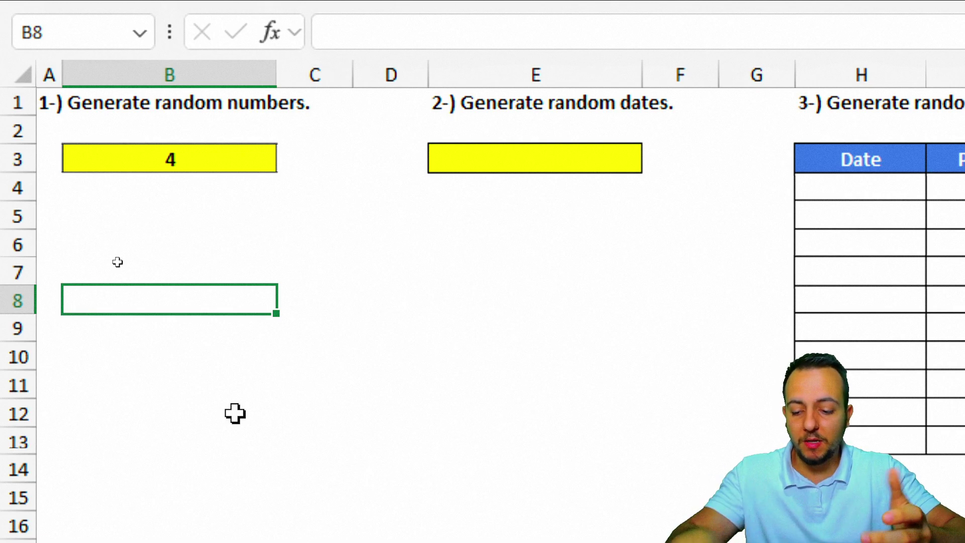
pyautogui.press('F9')
pyautogui.press('F9')
pyautogui.press('F9')
pyautogui.press('F9')
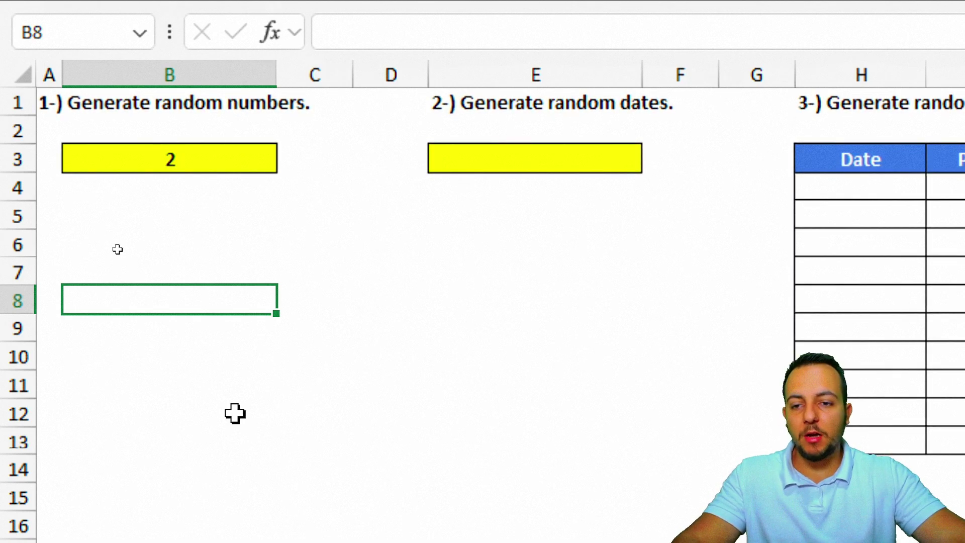
# - Change the RANDBETWEEN limits in B3 to a bottom of -100 and a top of 100
pyautogui.doubleClick(218, 159)
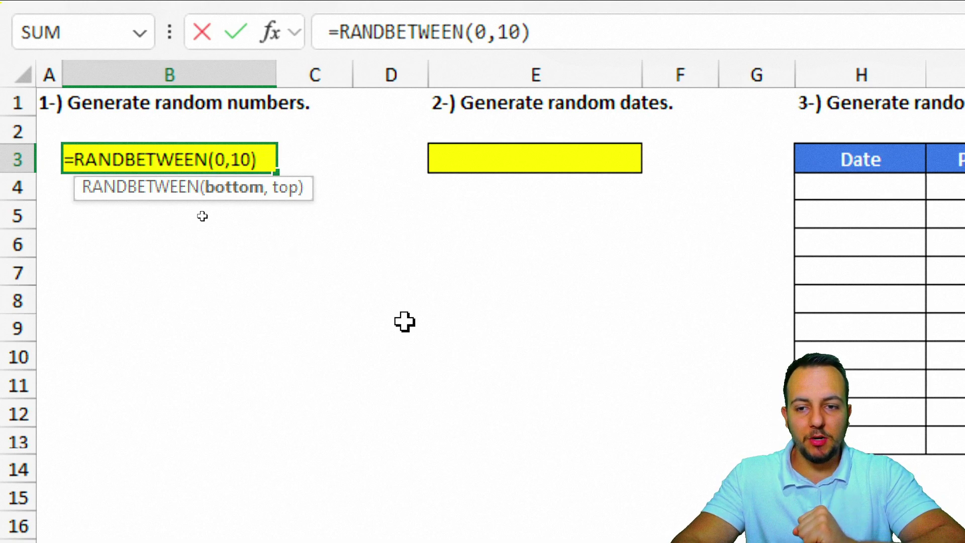
pyautogui.write('-11')
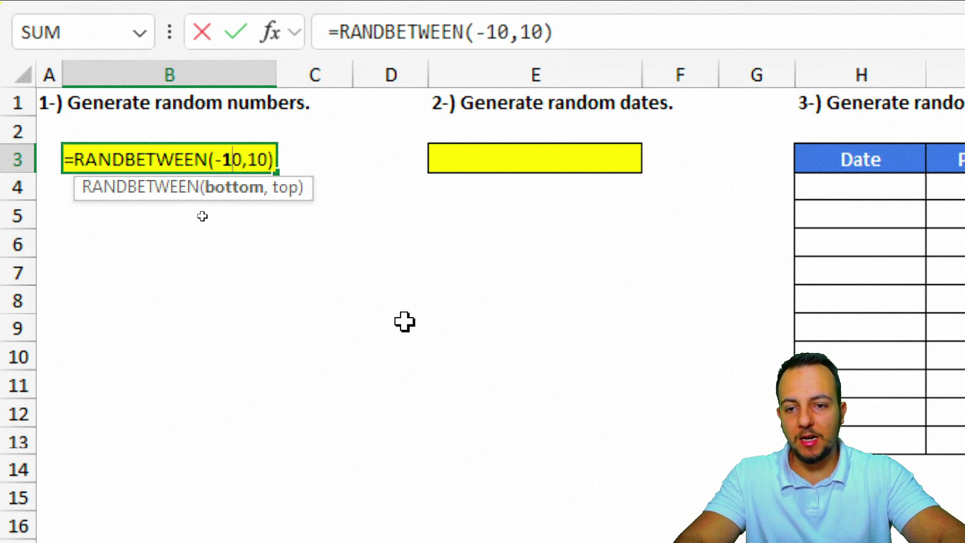
pyautogui.press('BackSpace')
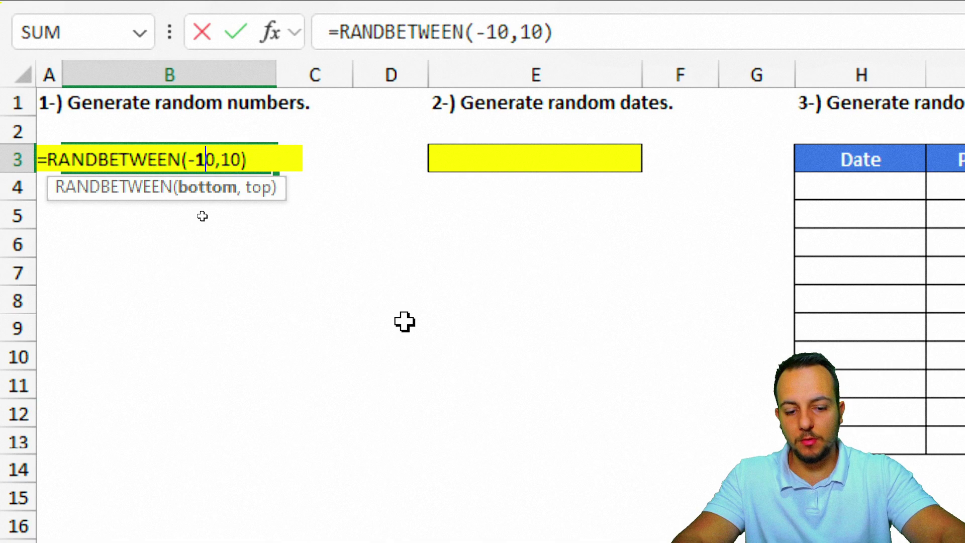
pyautogui.write('0')
pyautogui.press('Right')
pyautogui.press('Right')
pyautogui.press('Right')
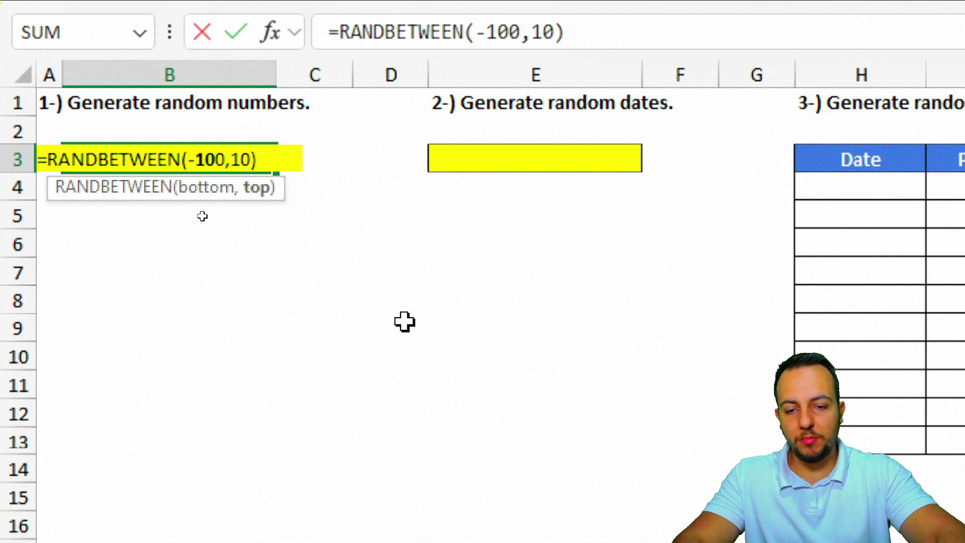
pyautogui.write('0')
pyautogui.press('Return')
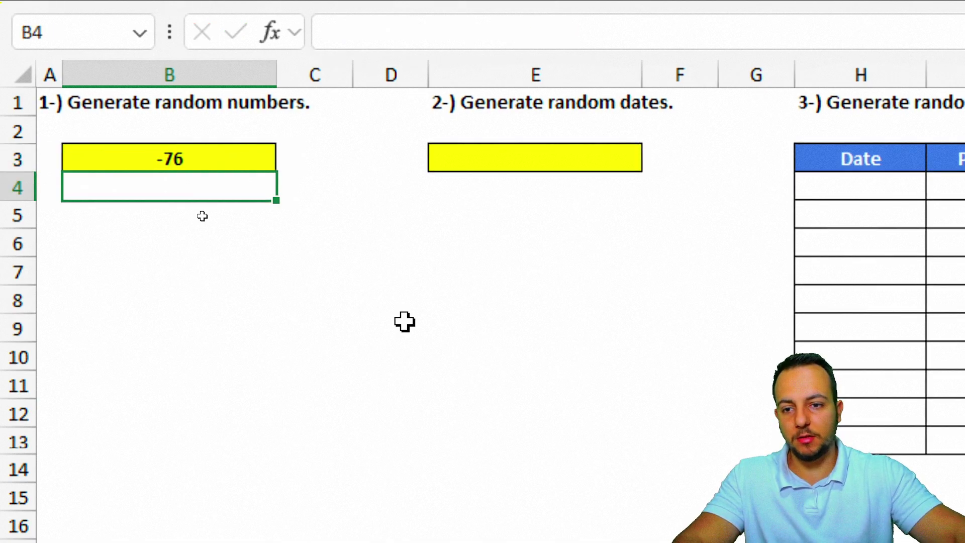
# - Recalculate the sheet repeatedly to test B3 with random numbers between -100 and 100
pyautogui.press('F9')
pyautogui.press('F9')
pyautogui.press('F9')
pyautogui.press('F9')
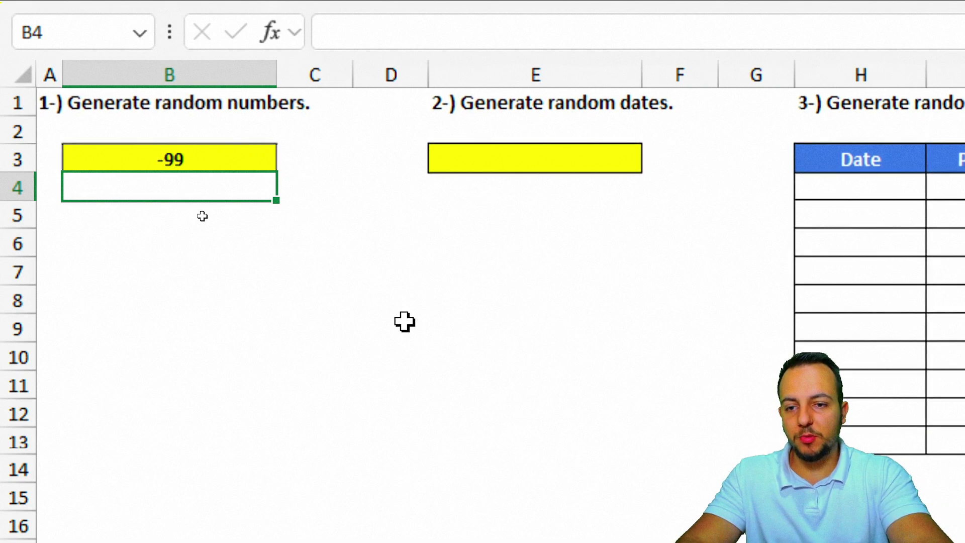
pyautogui.press('F9')
pyautogui.press('F9')
pyautogui.press('F9')
pyautogui.press('F9')
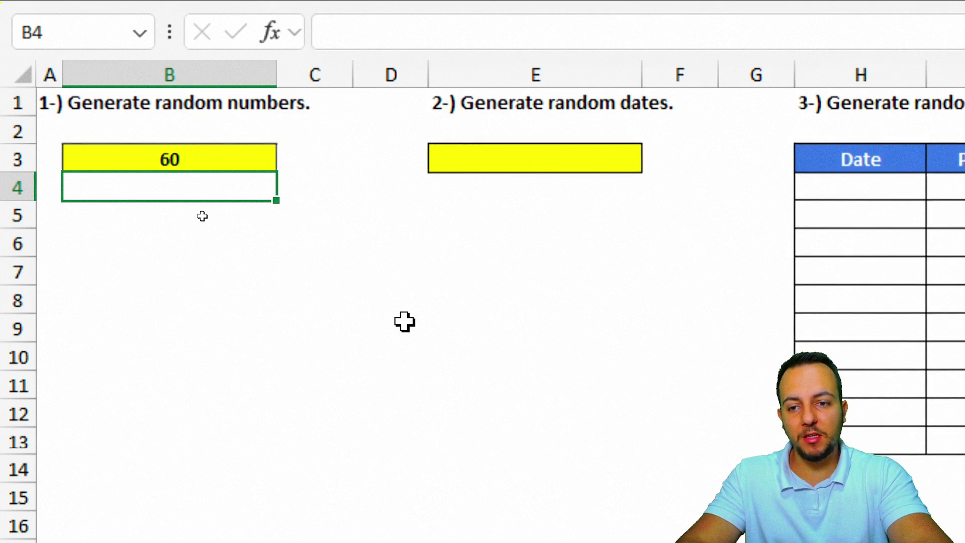
pyautogui.press('F9')
pyautogui.press('F9')
pyautogui.press('F9')
pyautogui.press('F9')
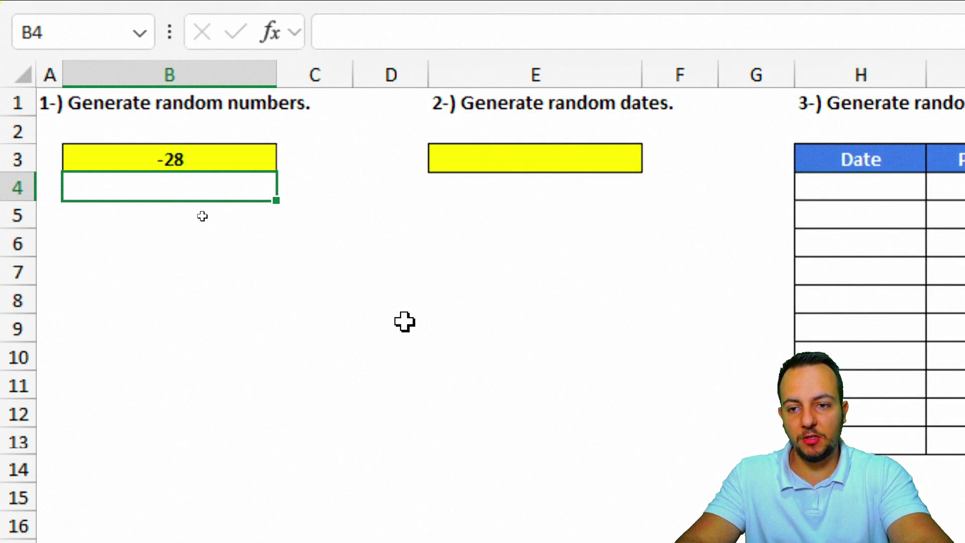
pyautogui.press('F9')
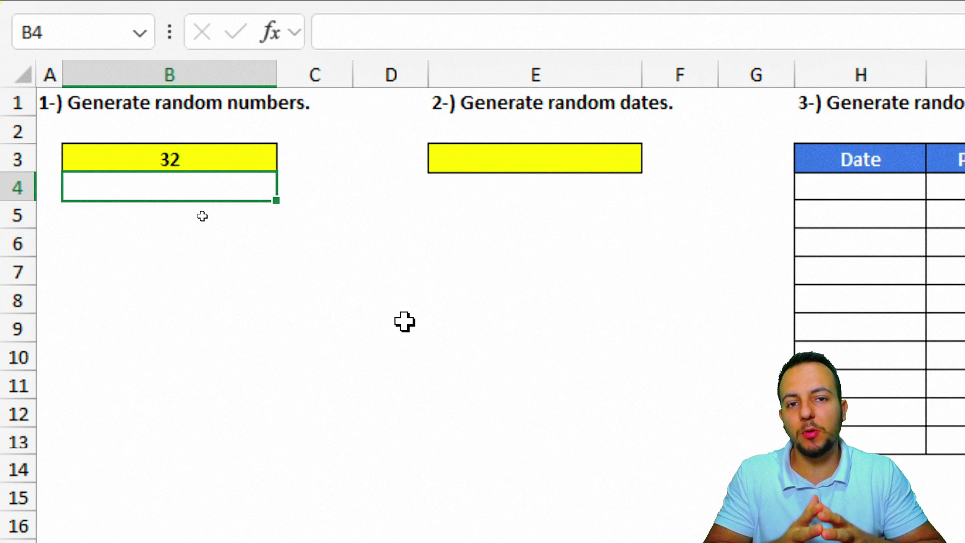
# - Divide the random number in B3 by 10 so the formula reads =RANDBETWEEN(-100,100)/10
pyautogui.click(220, 153)
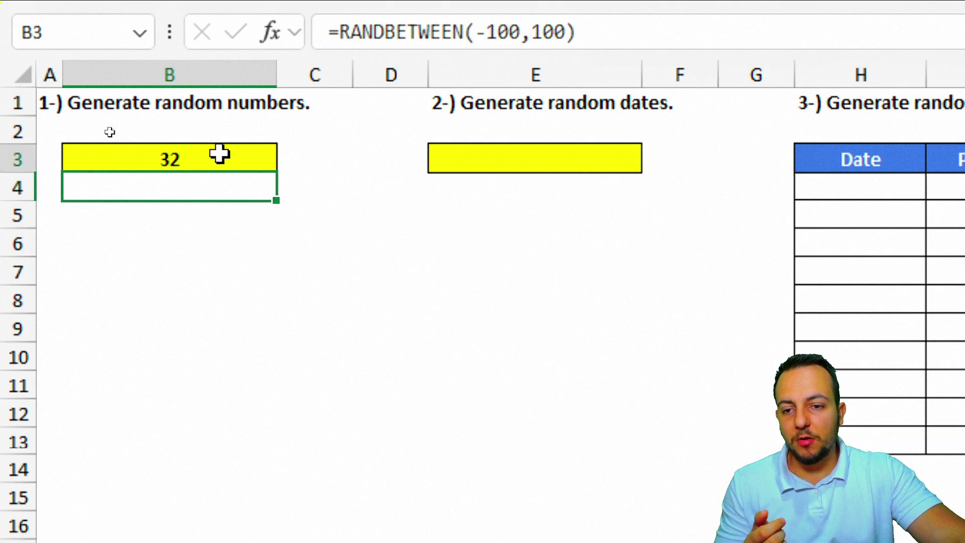
pyautogui.doubleClick(217, 153)
pyautogui.moveTo(194, 161); pyautogui.dragTo(265, 164)
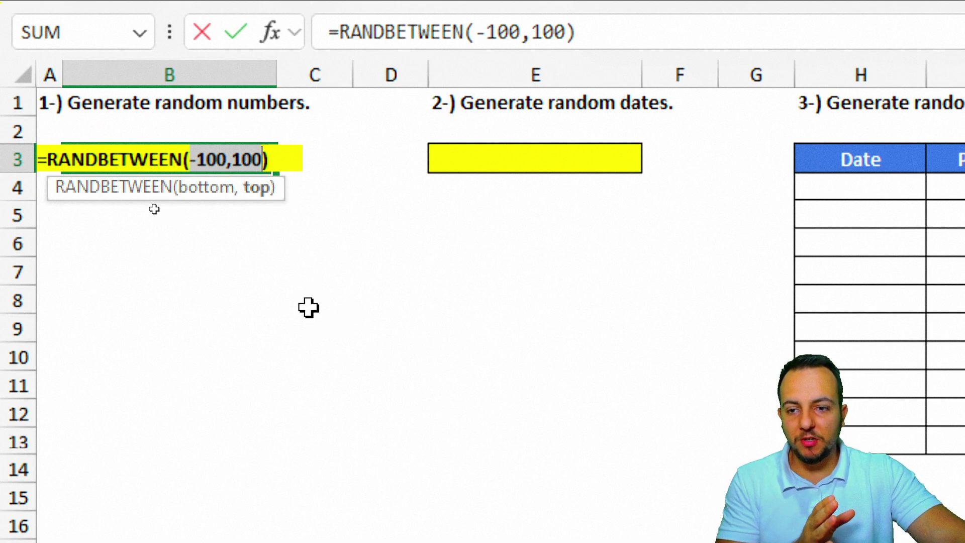
pyautogui.click(279, 160)
pyautogui.moveTo(279, 160); pyautogui.dragTo(286, 186)
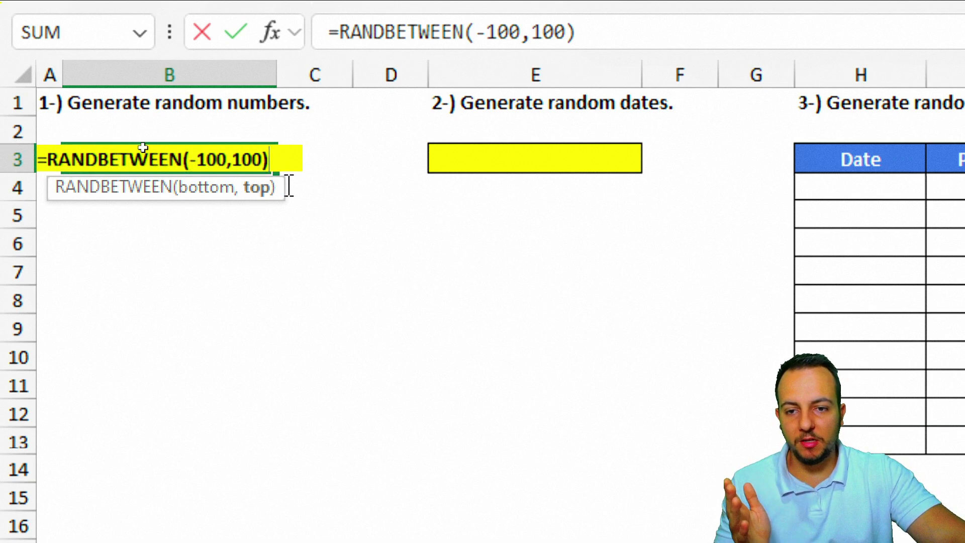
pyautogui.write('/')
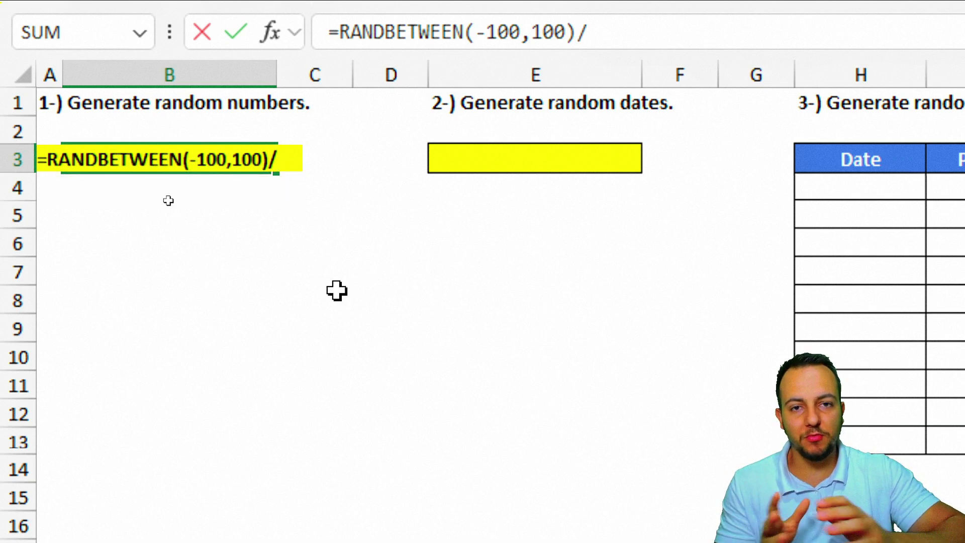
pyautogui.write('10')
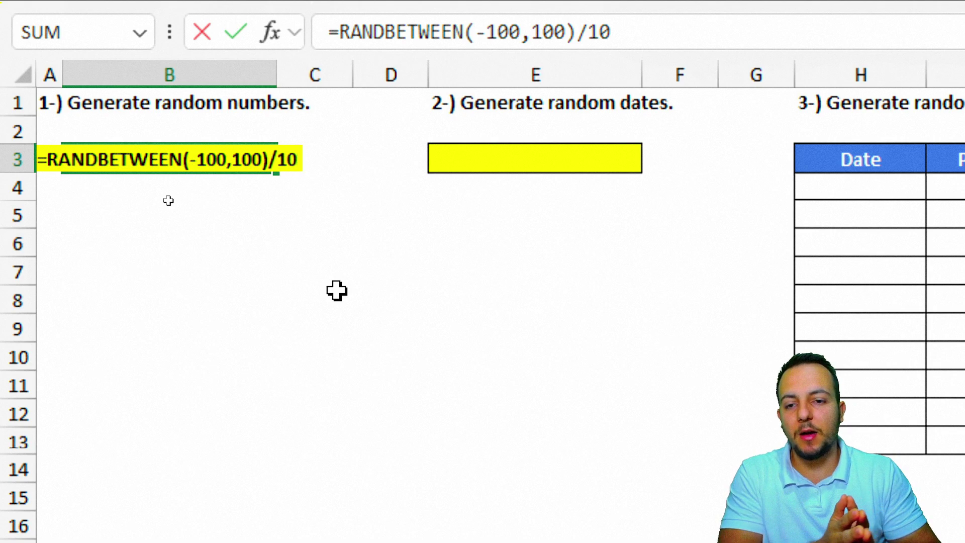
pyautogui.press('Return')
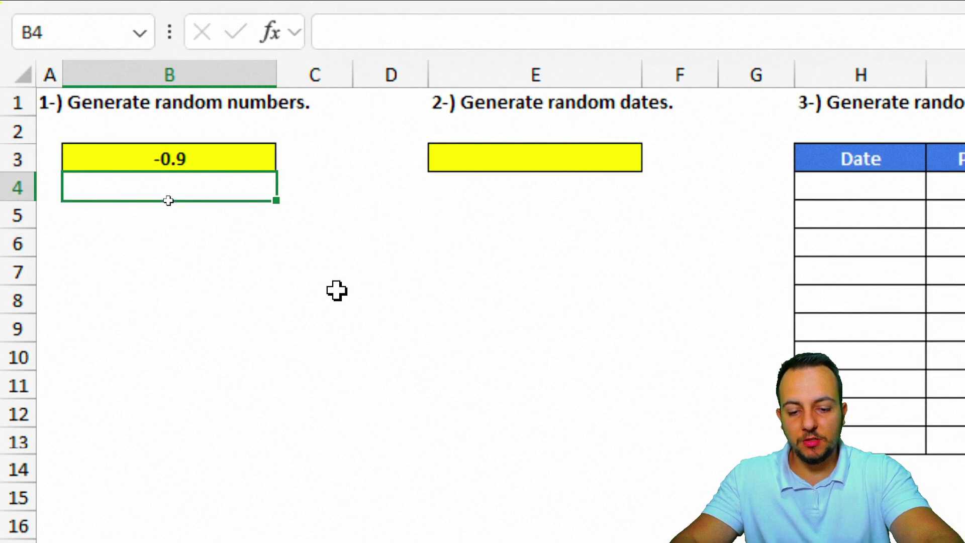
# - Recalculate the sheet several times to test the random decimal numbers in B3
pyautogui.press('F9')
pyautogui.press('F9')
pyautogui.press('F9')
pyautogui.press('F9')
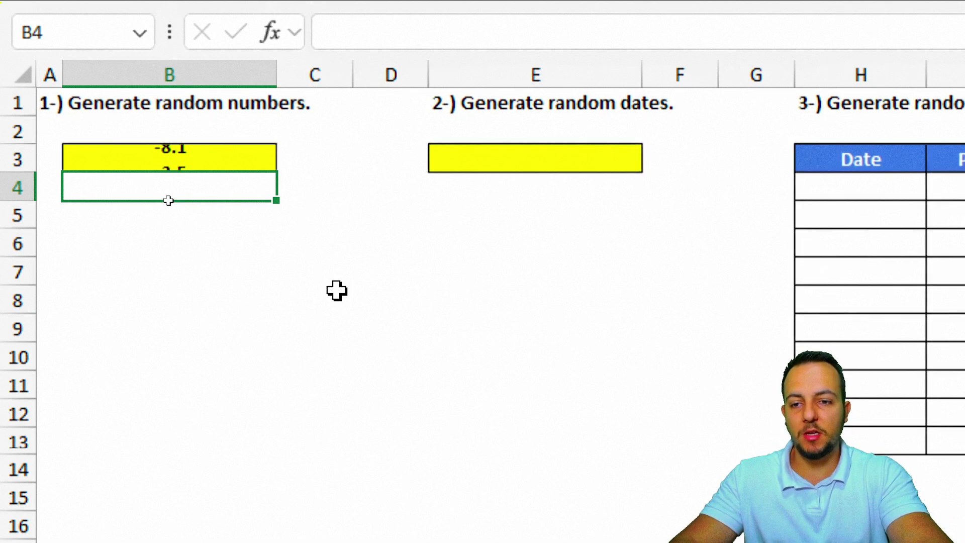
pyautogui.press('F9')
pyautogui.press('F9')
pyautogui.press('F9')
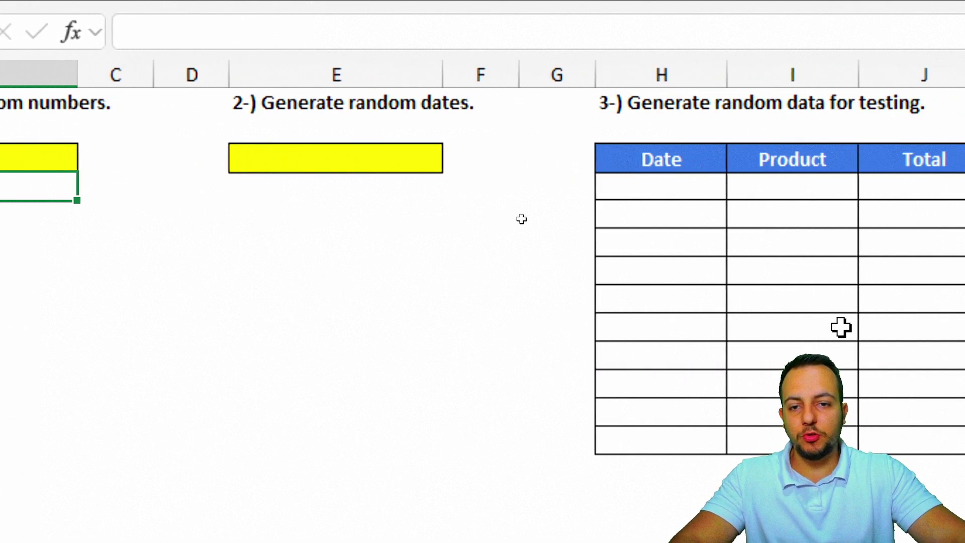
# - Insert the current date, 9/4/2023, as a fixed value in E7
pyautogui.click(353, 159)
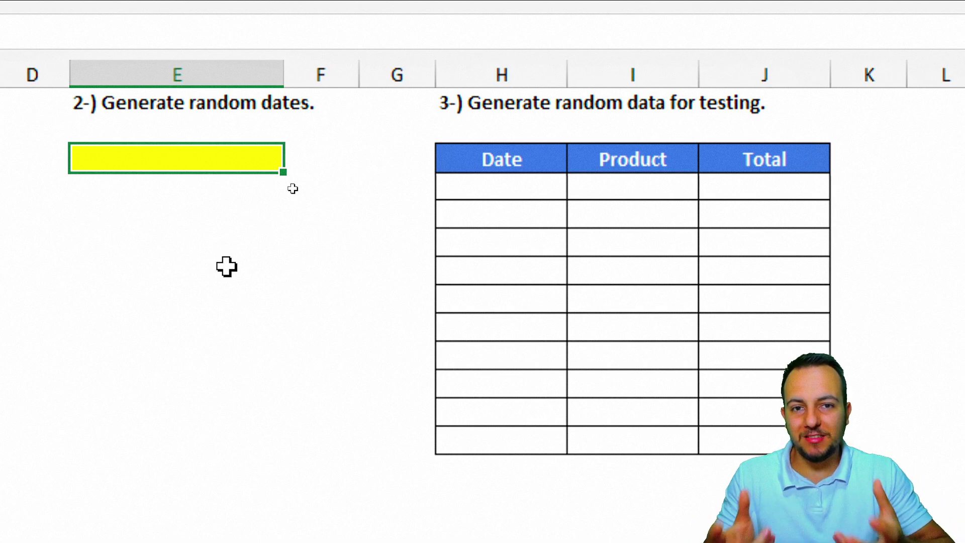
pyautogui.click(188, 274)
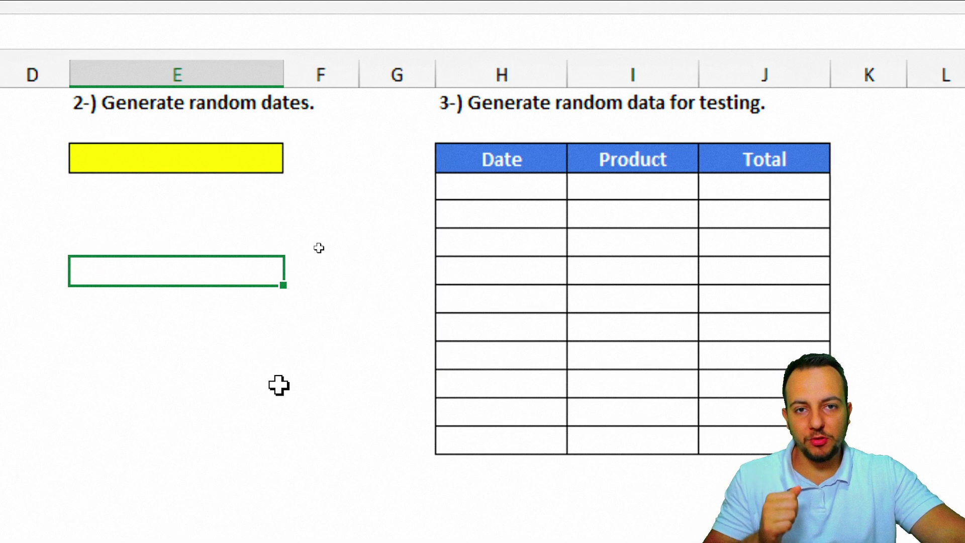
pyautogui.hotkey('ctrl', ';')
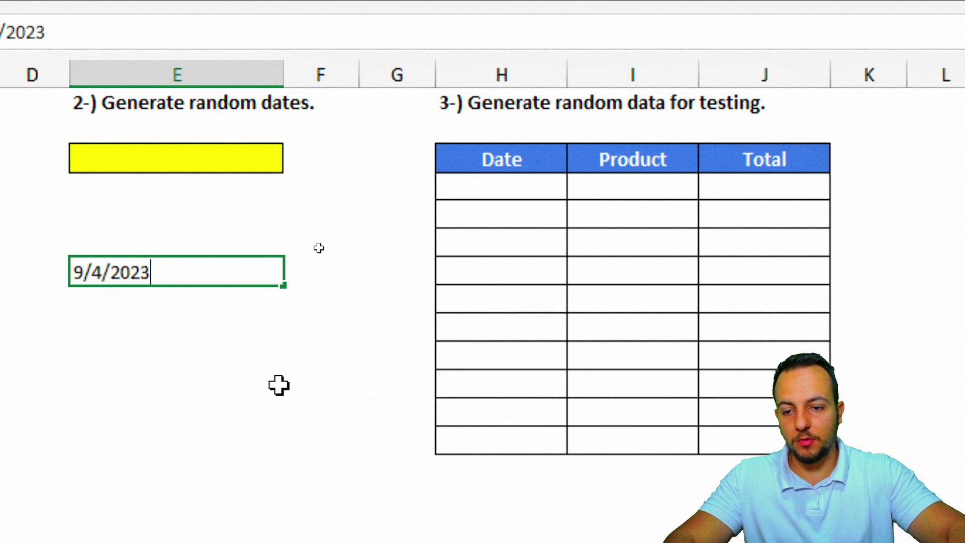
pyautogui.press('Return')
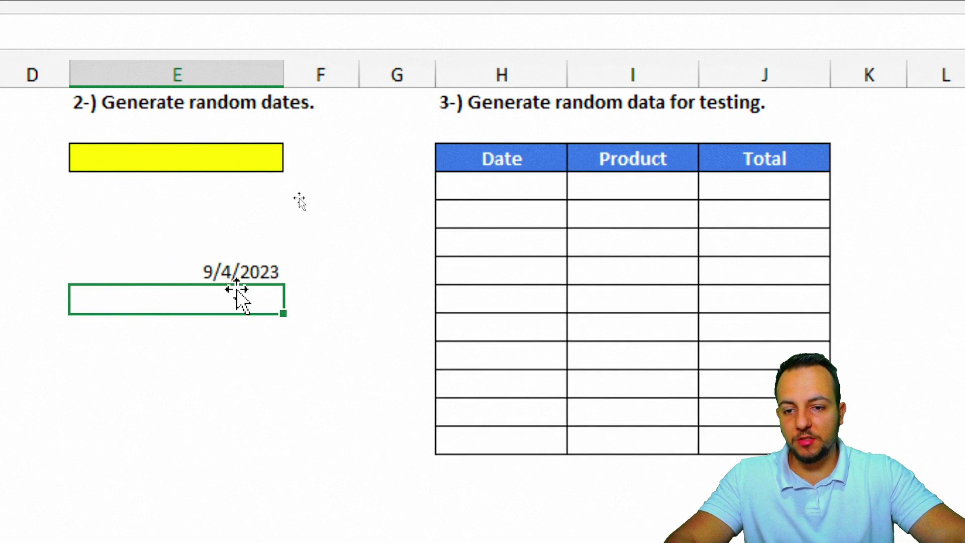
# - Change the format of the date in E7 to Number to expose its serial number, and clear the cell's contents
pyautogui.click(242, 272)
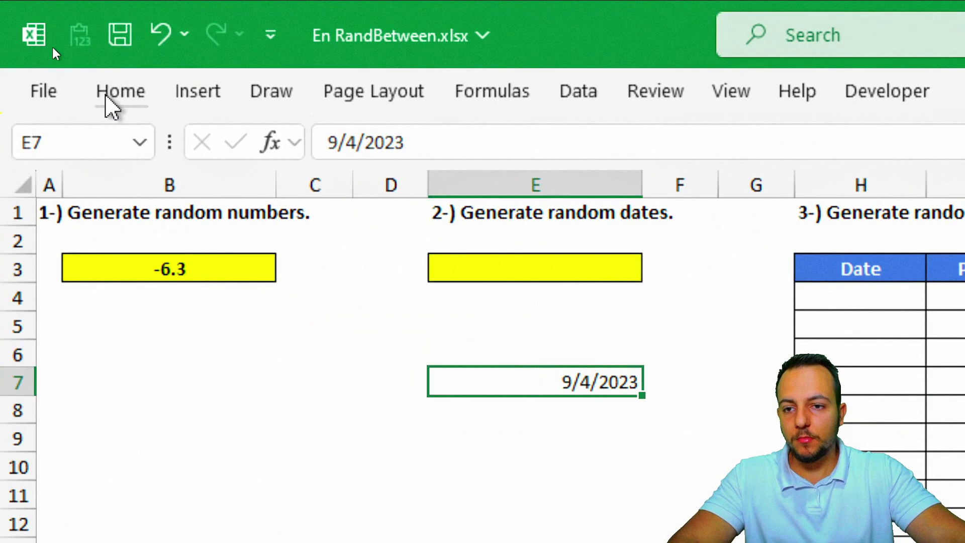
pyautogui.click(35, 56)
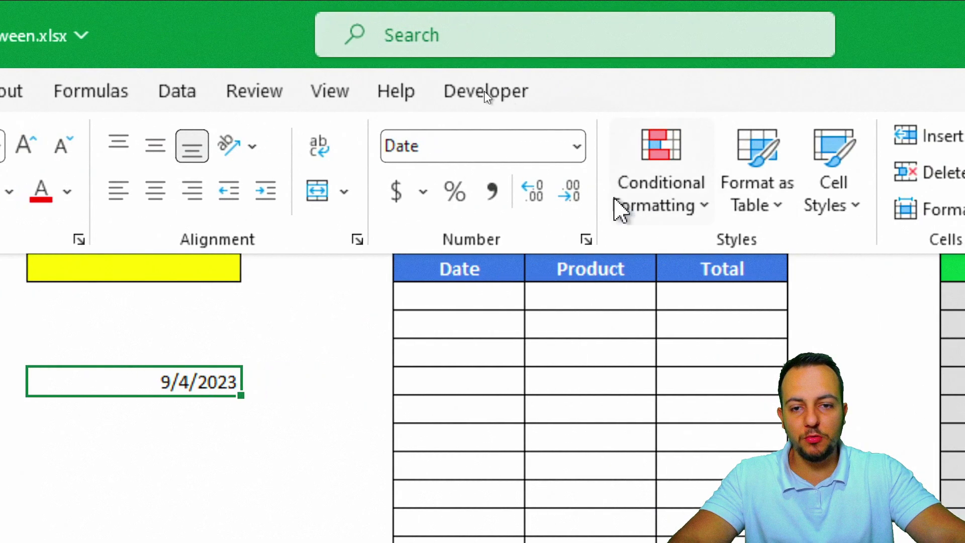
pyautogui.click(578, 150)
pyautogui.click(543, 285)
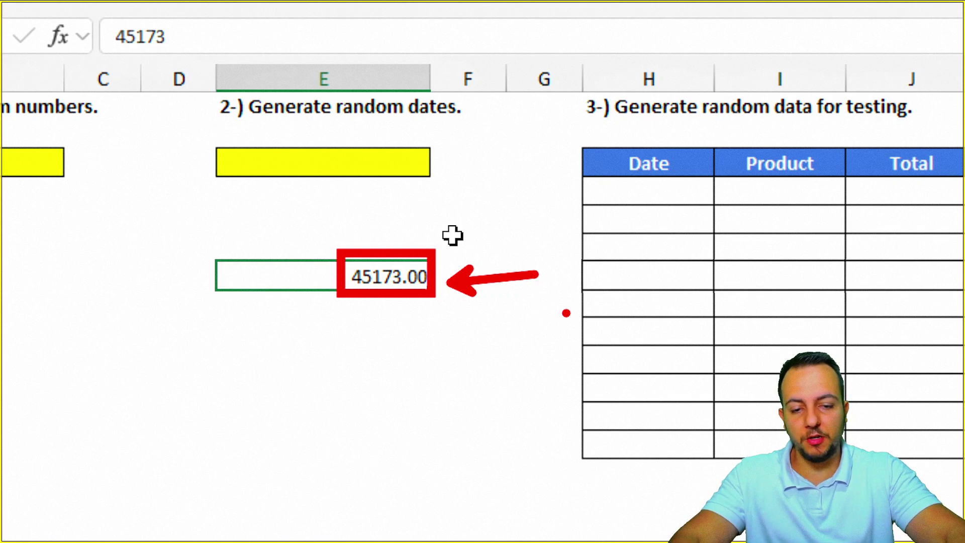
pyautogui.press('Delete')
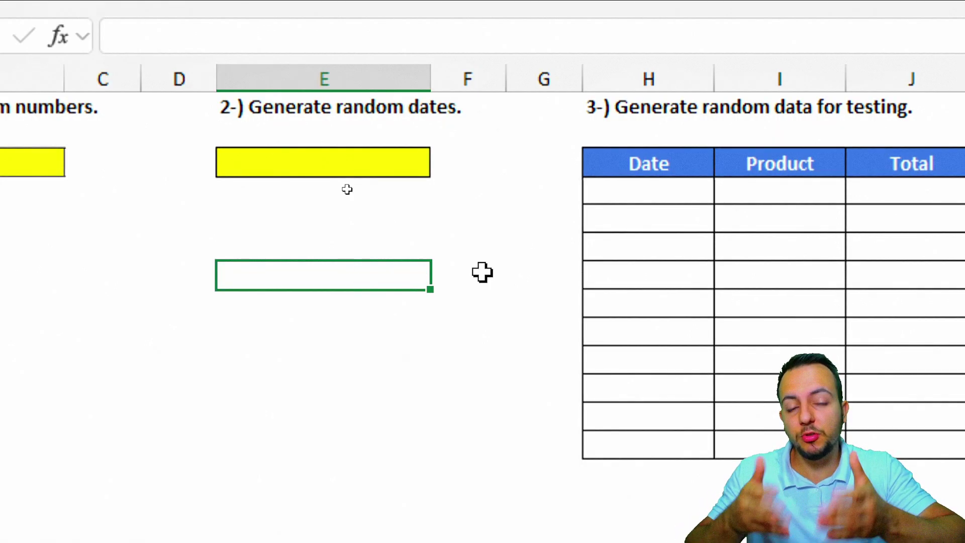
# - Enter the current date in E8 with the TODAY function
pyautogui.click(334, 303)
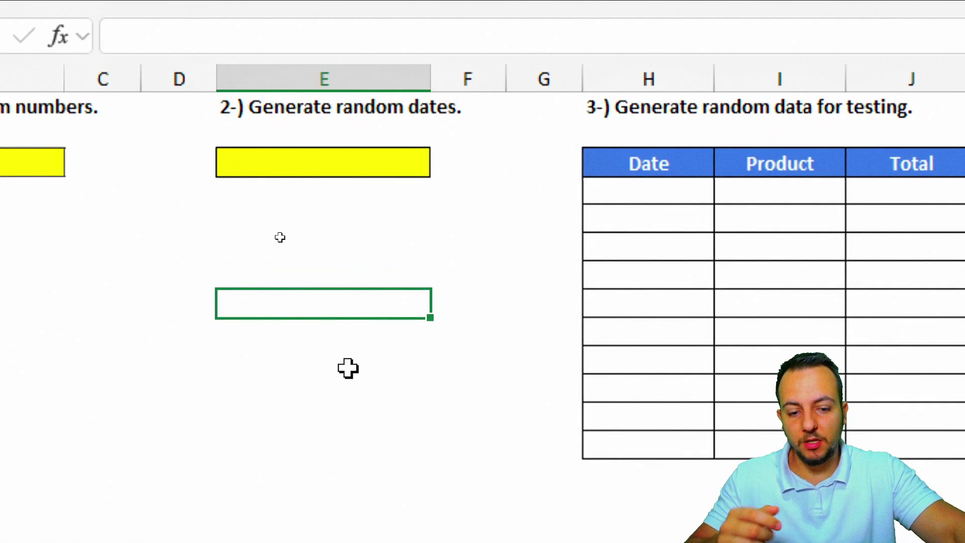
pyautogui.write('=today')
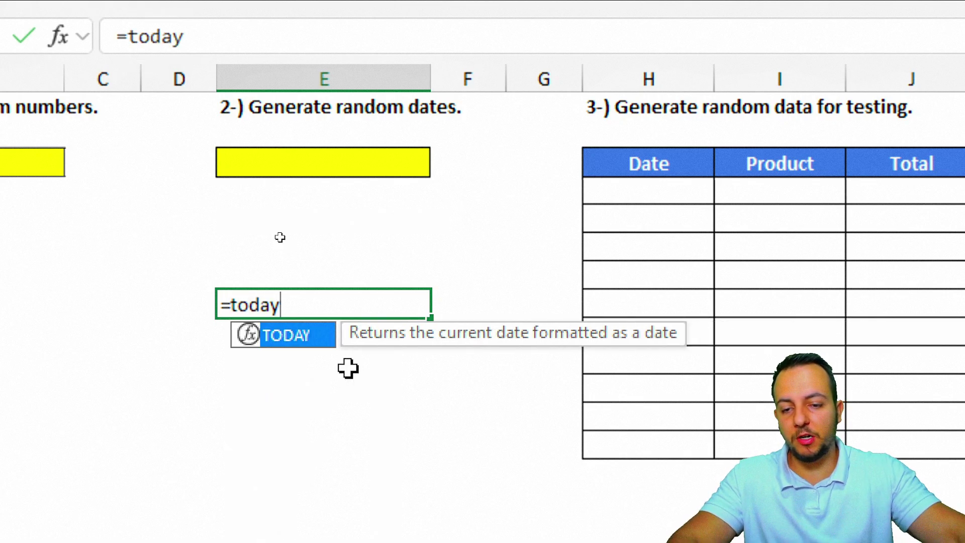
pyautogui.doubleClick(287, 336)
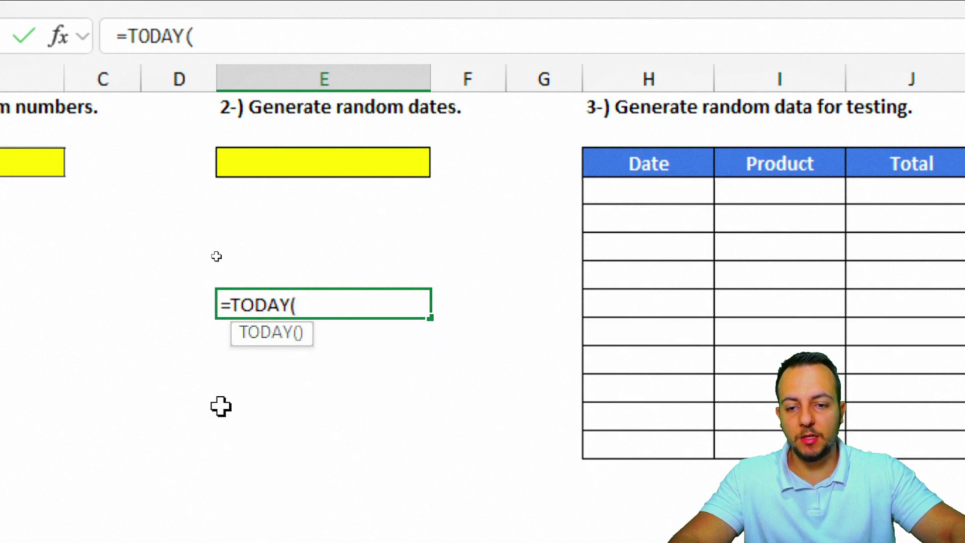
pyautogui.press('Return')
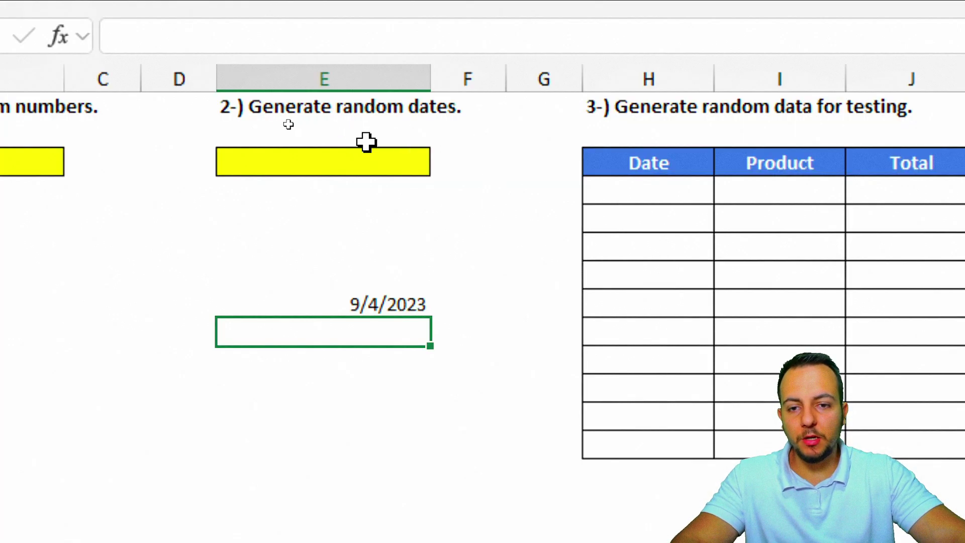
# - Enter the formula =TODAY() in the yellow cell E3 under Generate random dates
pyautogui.click(338, 166)
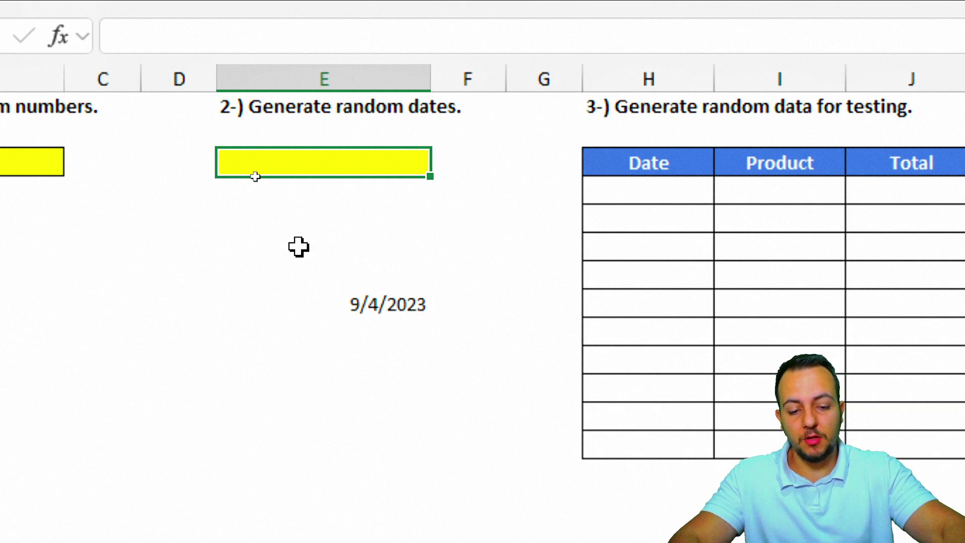
pyautogui.write('=today')
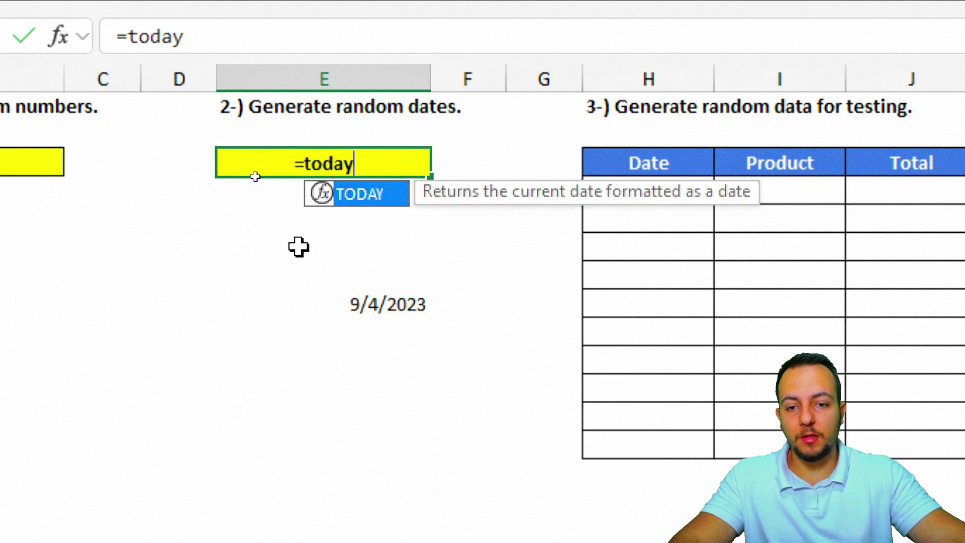
pyautogui.doubleClick(359, 198)
pyautogui.write(')')
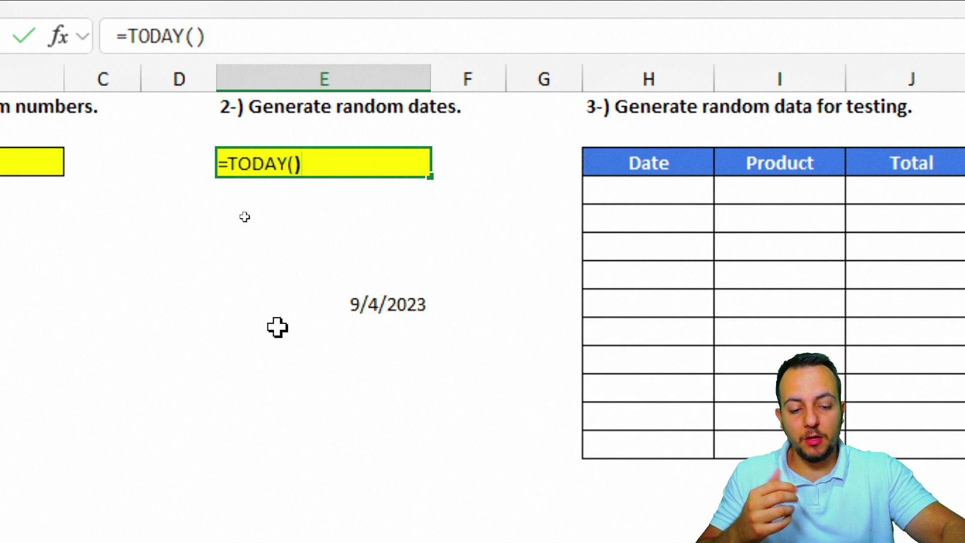
pyautogui.press('Return')
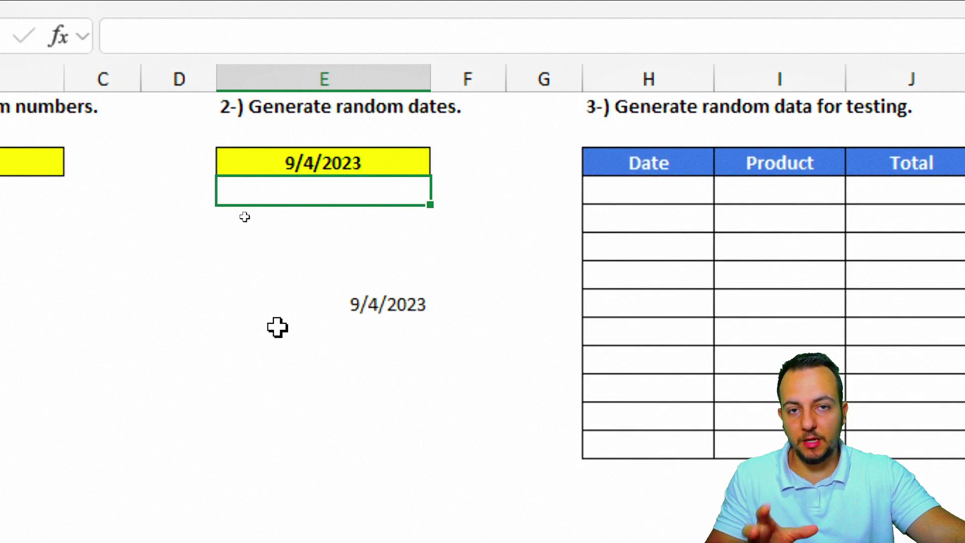
# - Extend the E3 formula with a random day offset so it reads =TODAY()+RANDBETWEEN(-100,100)
pyautogui.click(384, 168)
pyautogui.press('F2')
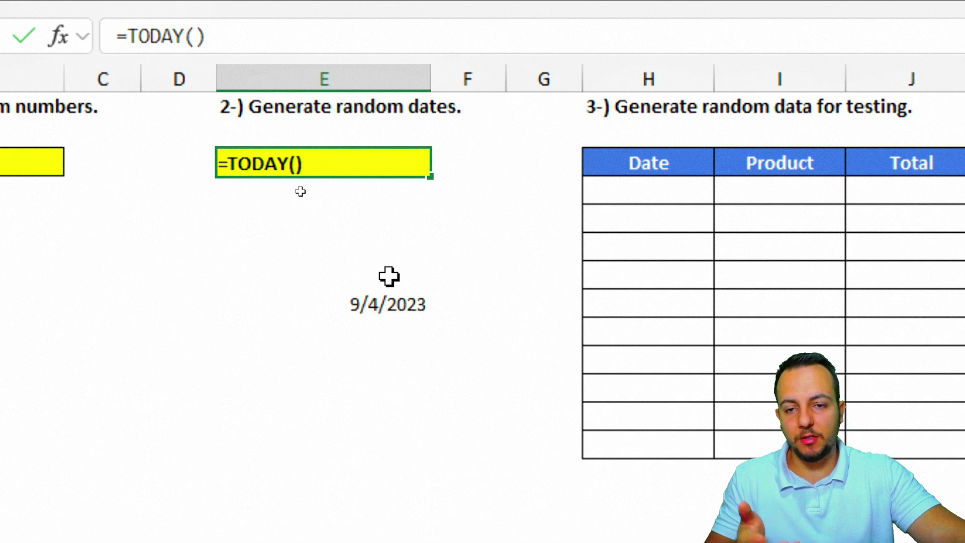
pyautogui.write('+')
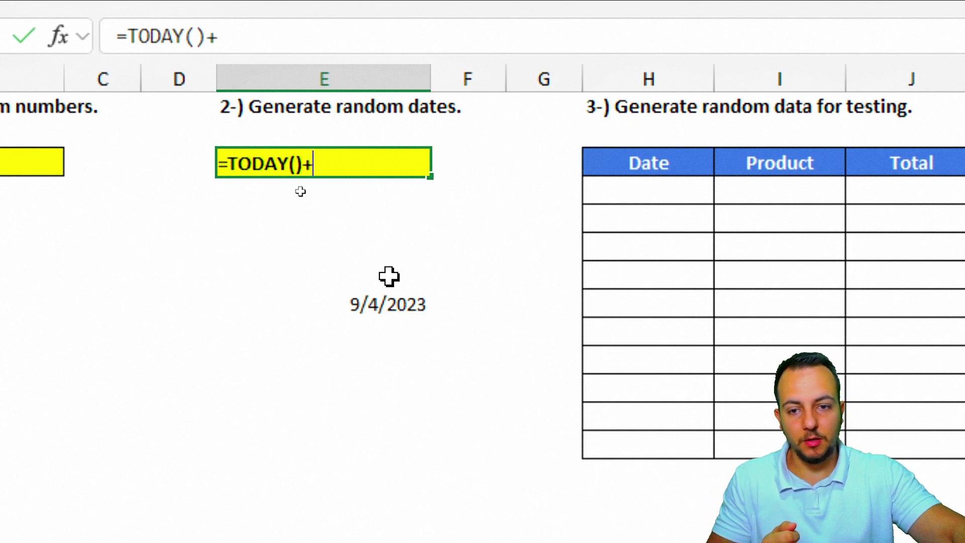
pyautogui.write('rand')
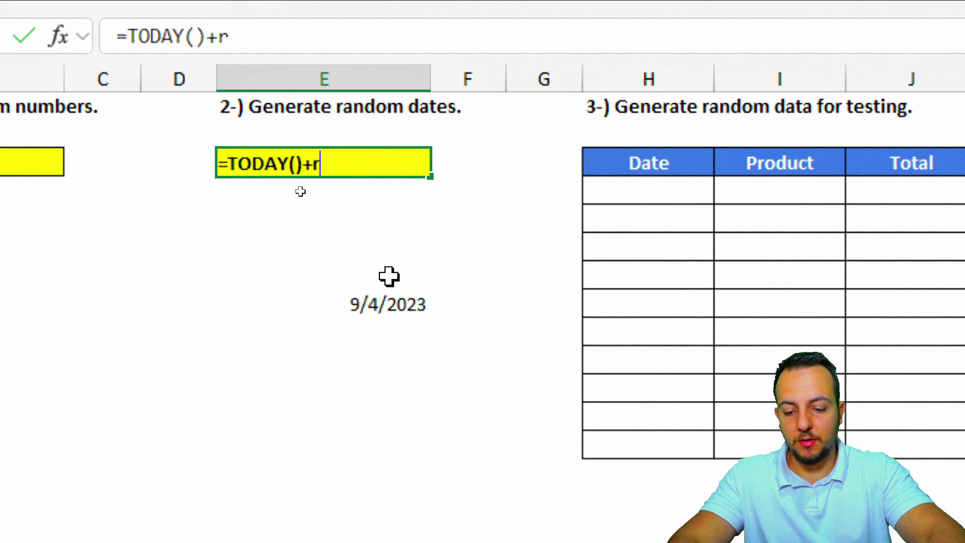
pyautogui.doubleClick(381, 243)
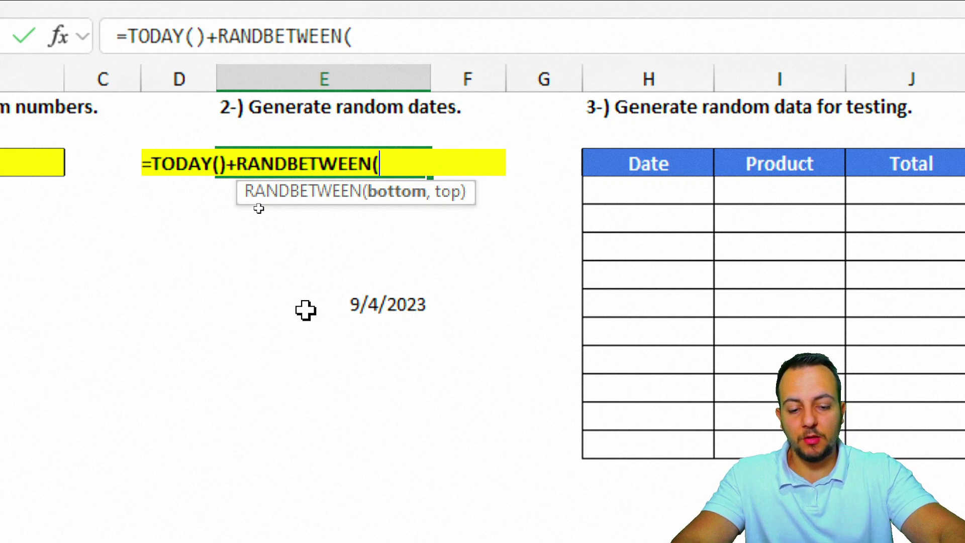
pyautogui.write('-100')
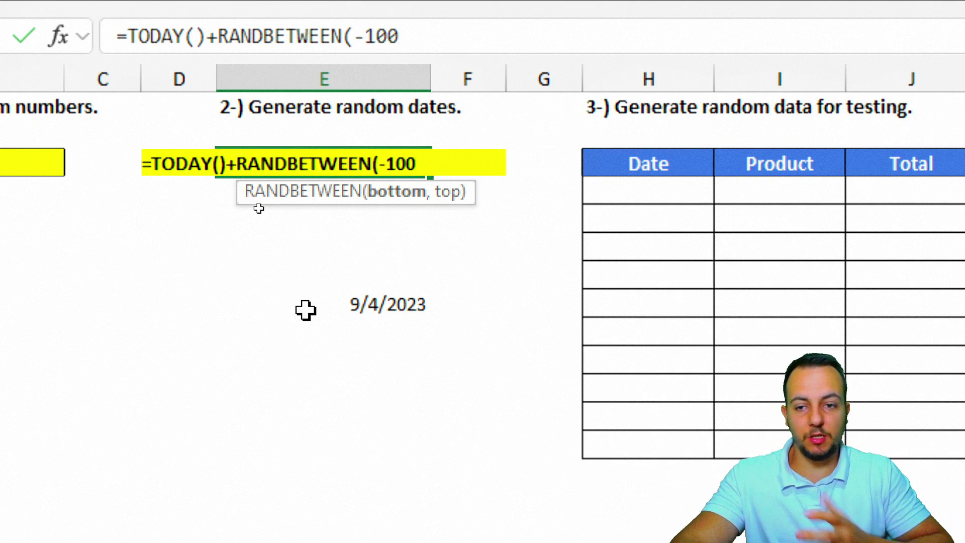
pyautogui.write(',')
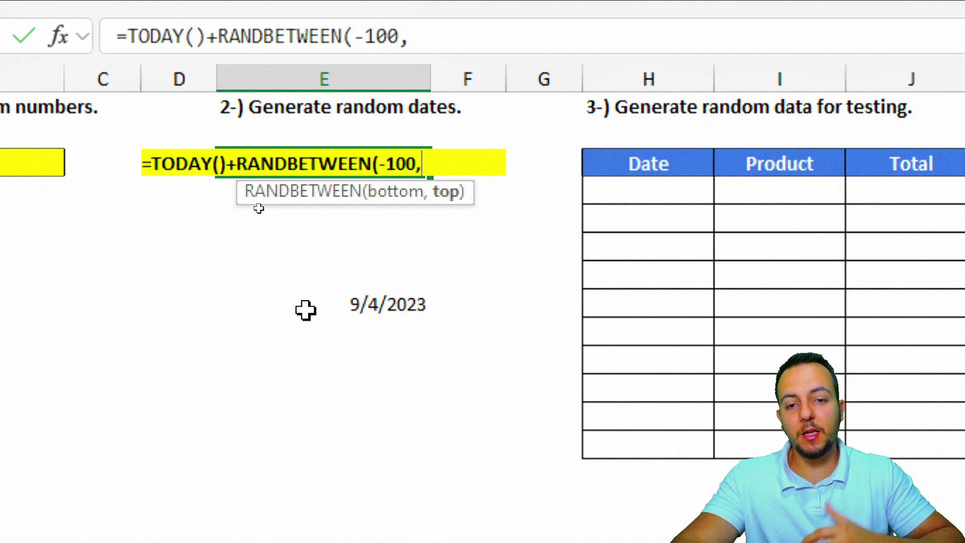
pyautogui.write('100')
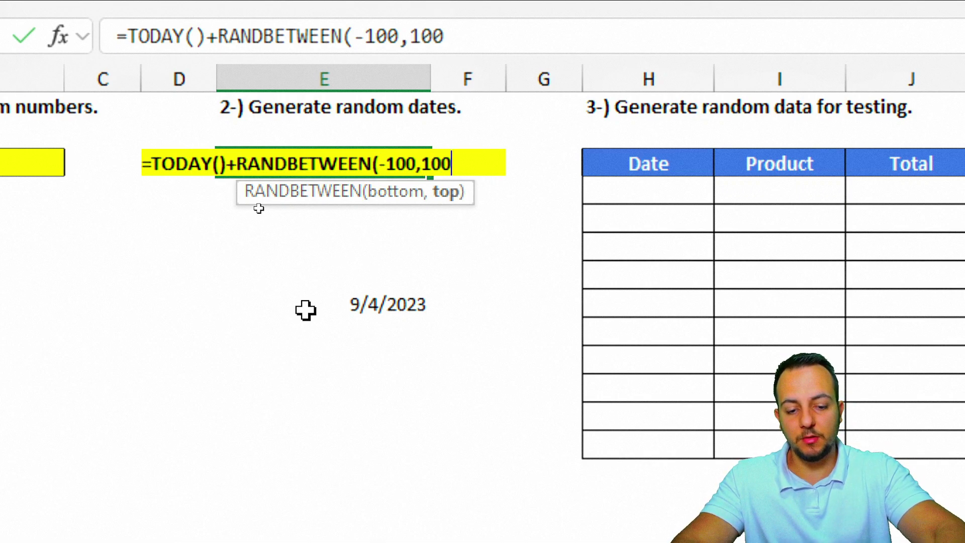
pyautogui.write(')')
pyautogui.press('Return')
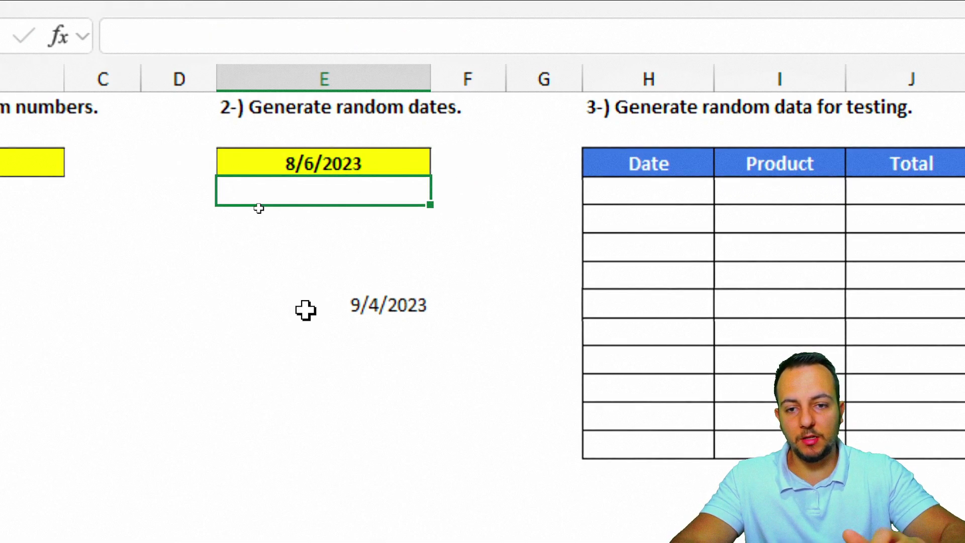
# - Recalculate the sheet repeatedly to test the random dates in E3
pyautogui.press('F9')
pyautogui.press('F9')
pyautogui.press('F9')
pyautogui.press('F9')
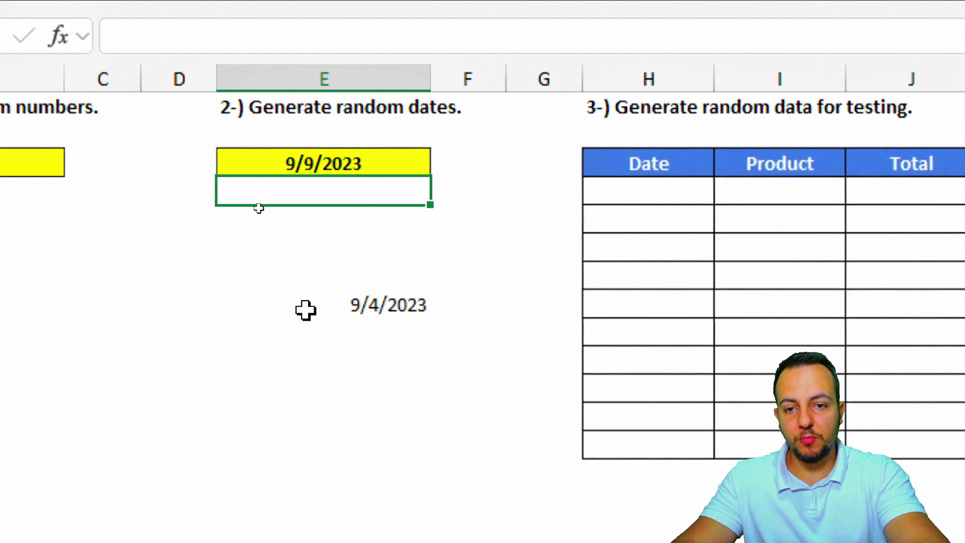
pyautogui.press('F9')
pyautogui.press('F9')
pyautogui.press('F9')
pyautogui.press('F9')
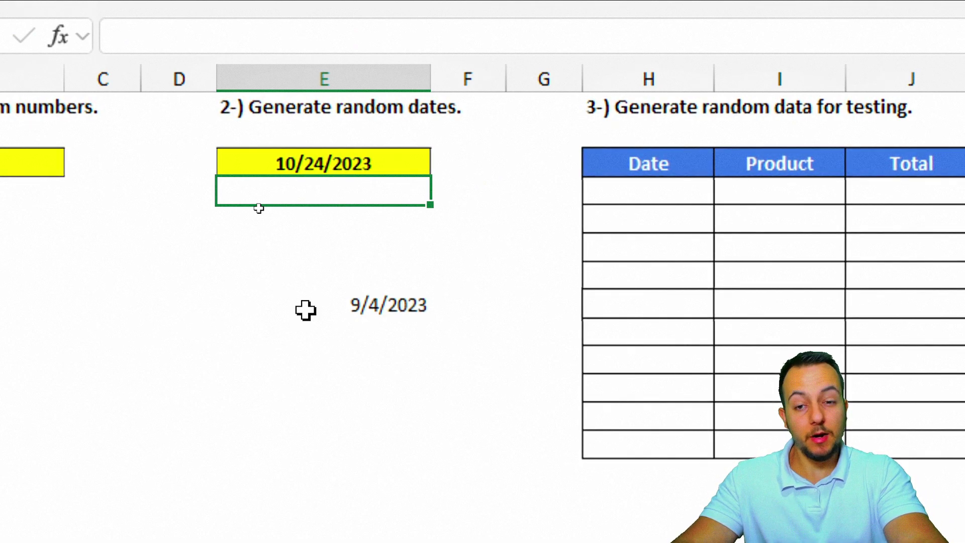
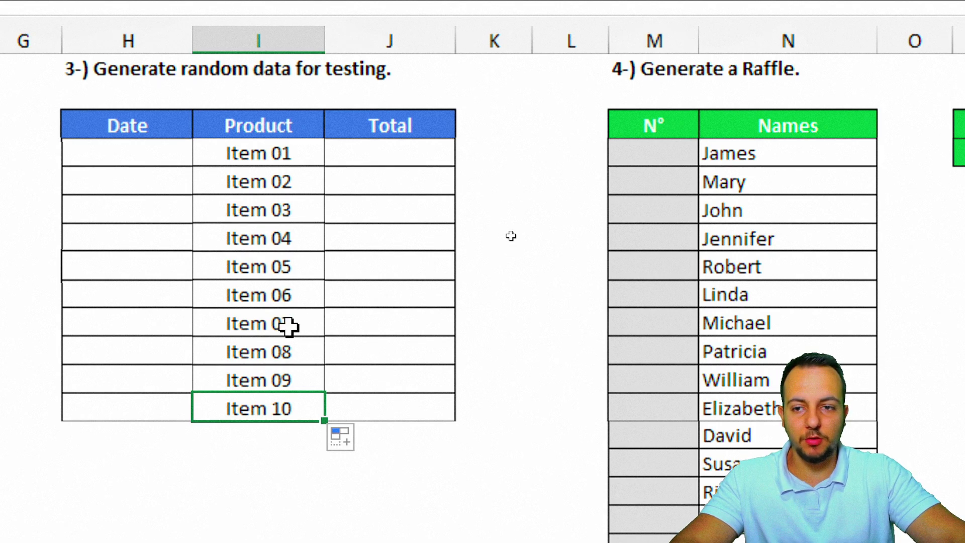
# - Enter =RANDBETWEEN(100,999) as the Total for Item 01 in J4
pyautogui.click(394, 176)
pyautogui.click(428, 38)
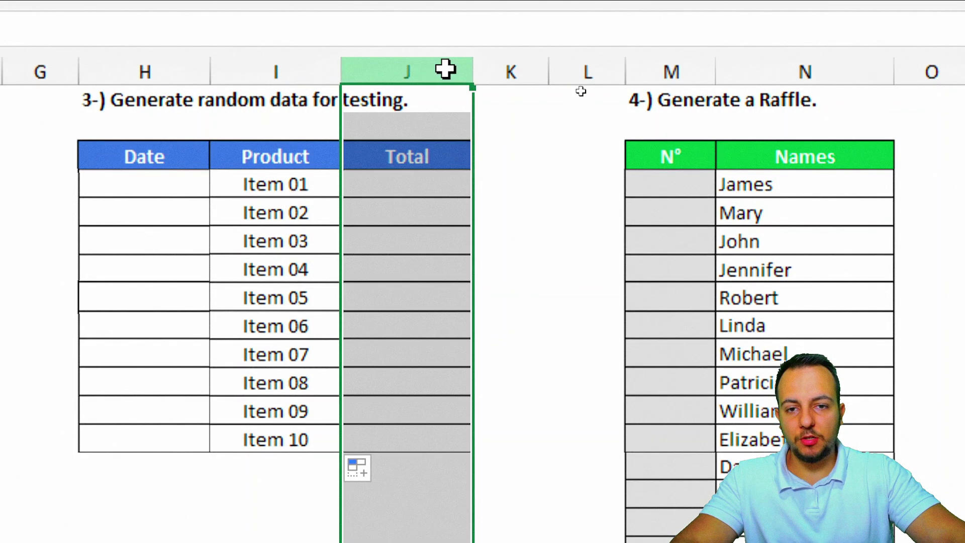
pyautogui.click(416, 182)
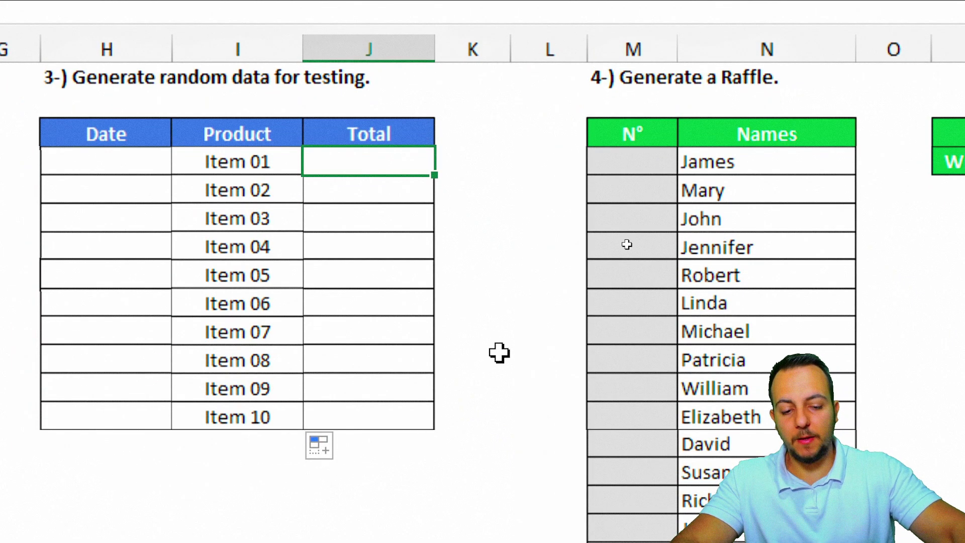
pyautogui.write('=rand')
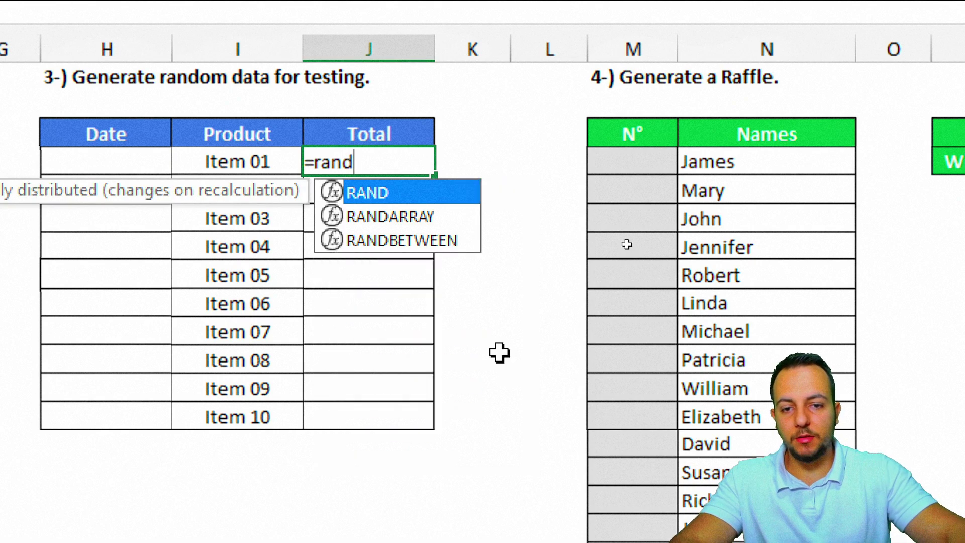
pyautogui.click(420, 243)
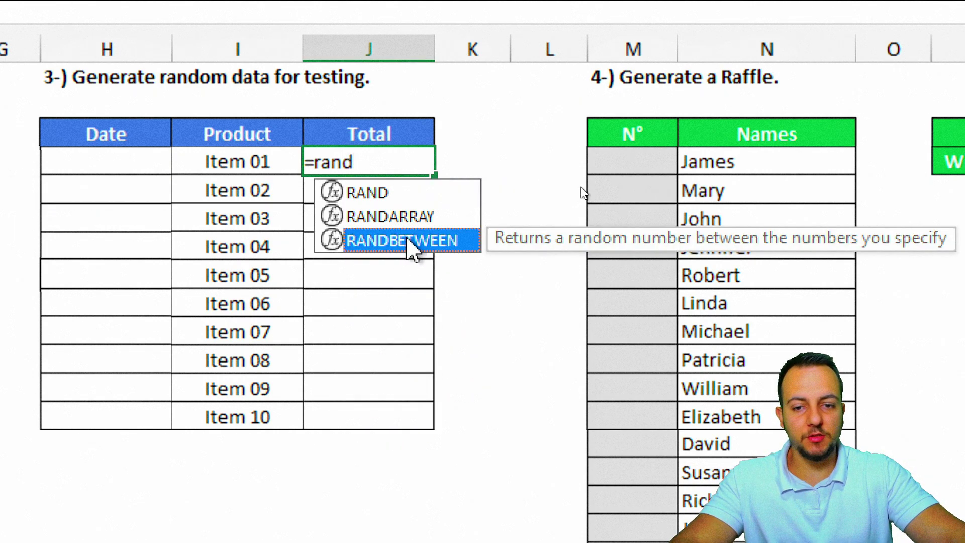
pyautogui.doubleClick(412, 242)
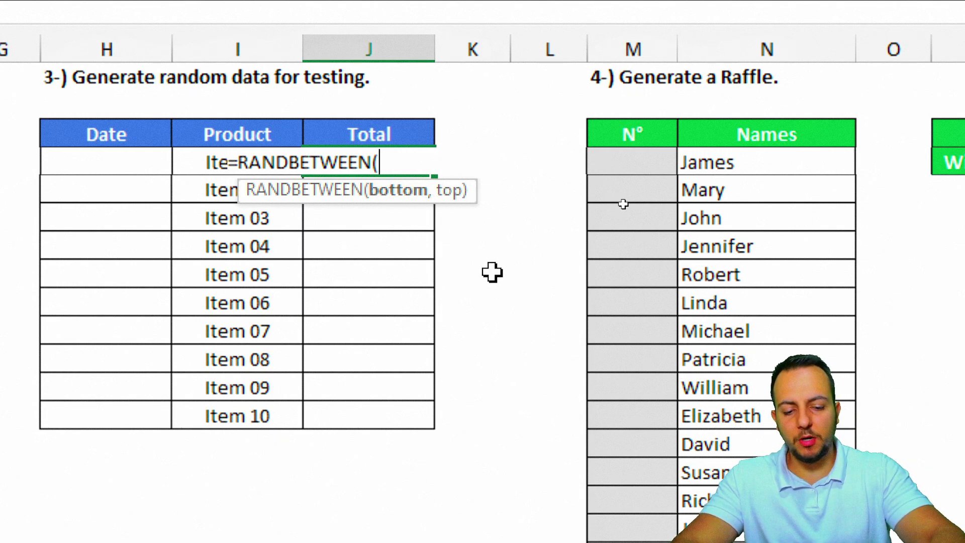
pyautogui.write('100,')
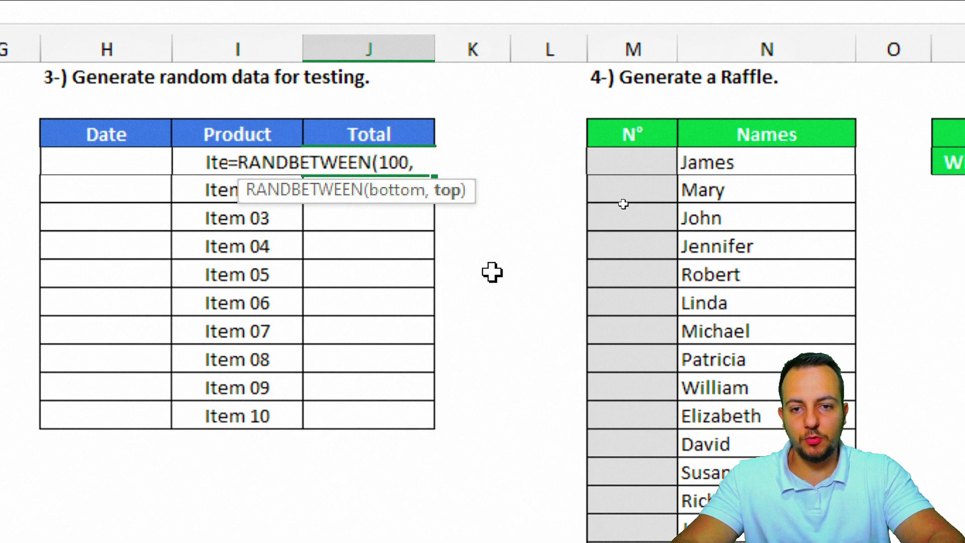
pyautogui.write('999')
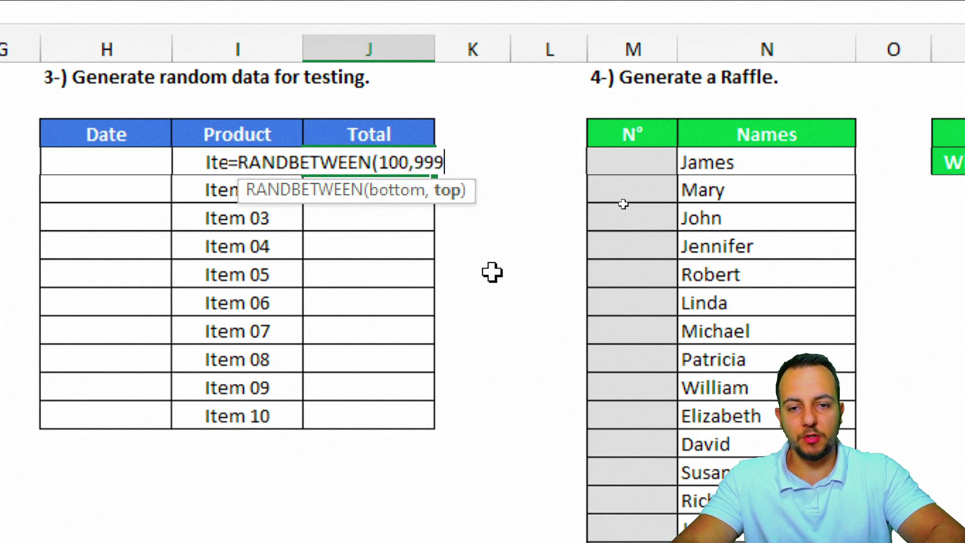
pyautogui.write(')')
pyautogui.press('Return')
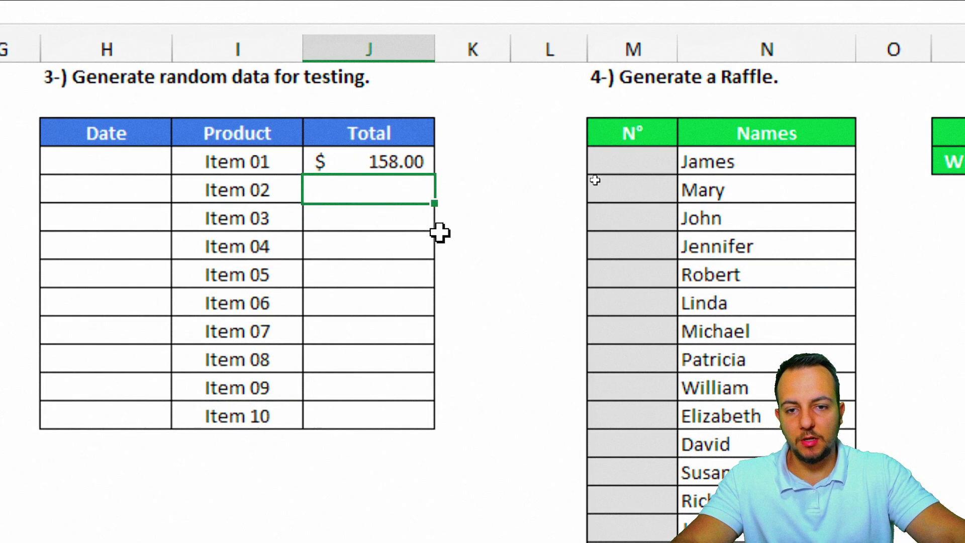
# - Fill the Total formula in J4 down through the Item 10 row
pyautogui.click(394, 159)
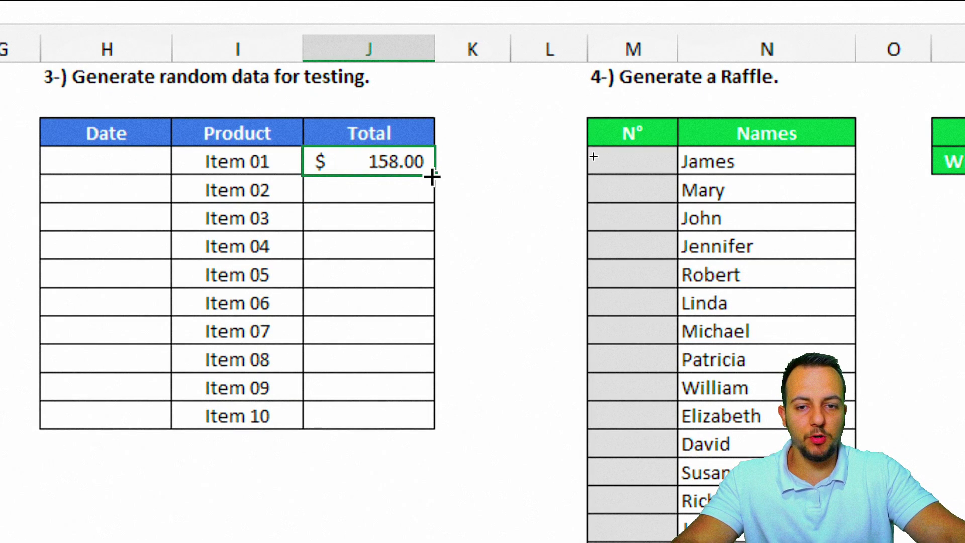
pyautogui.moveTo(432, 176); pyautogui.dragTo(430, 428)
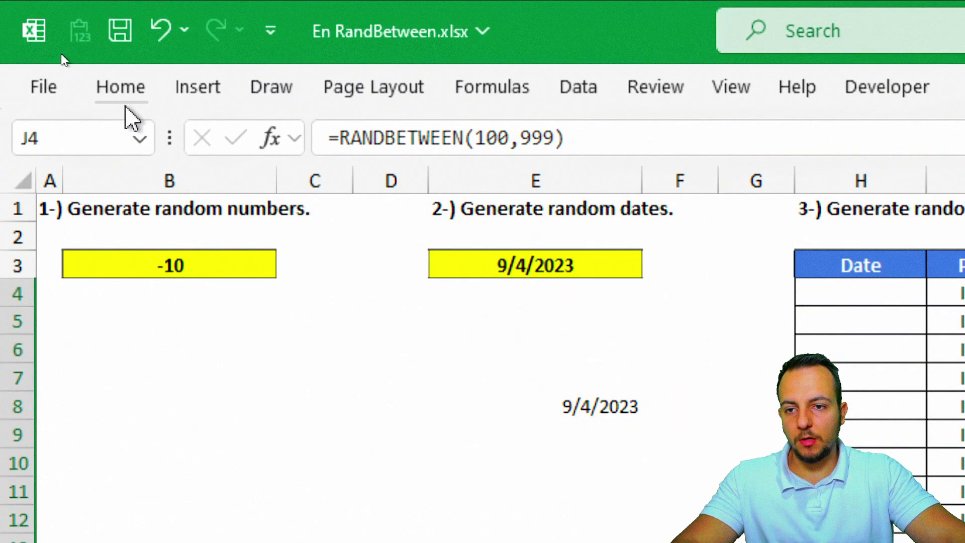
# - Try the Currency number format on the Total values and switch them back to Accounting
pyautogui.click(125, 97)
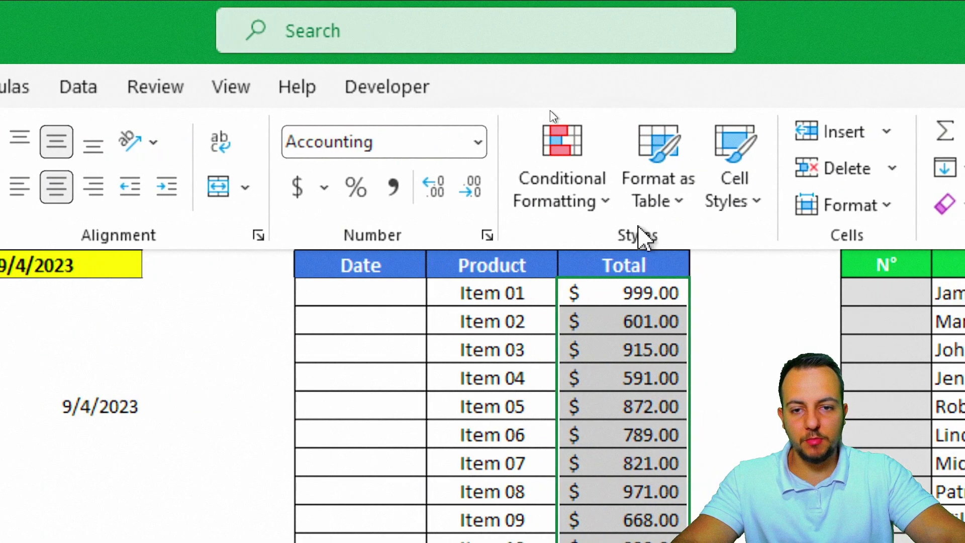
pyautogui.click(483, 142)
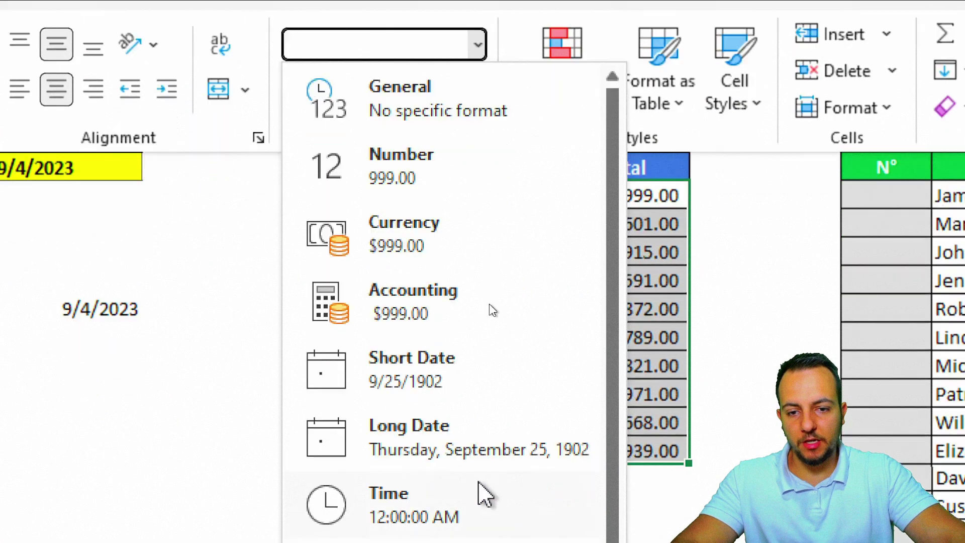
pyautogui.click(494, 181)
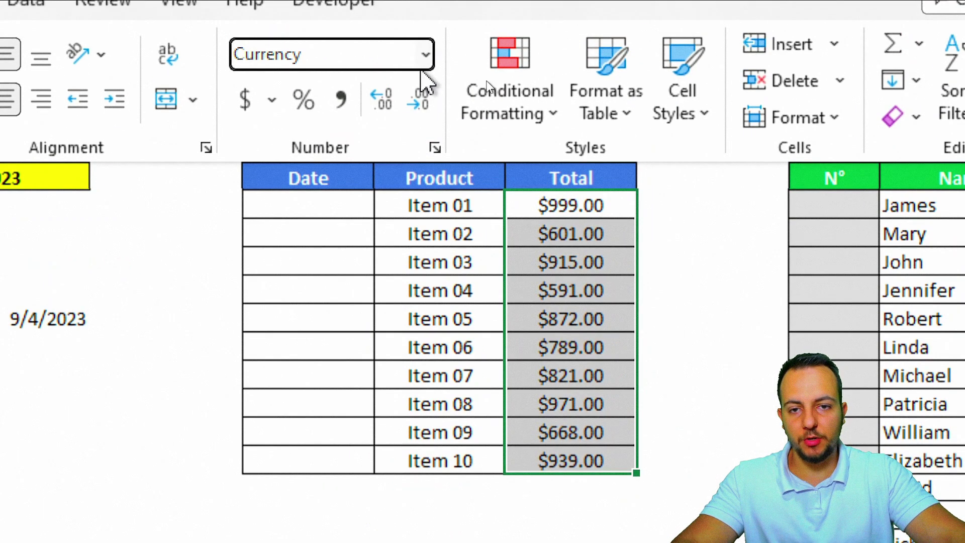
pyautogui.click(425, 58)
pyautogui.click(394, 308)
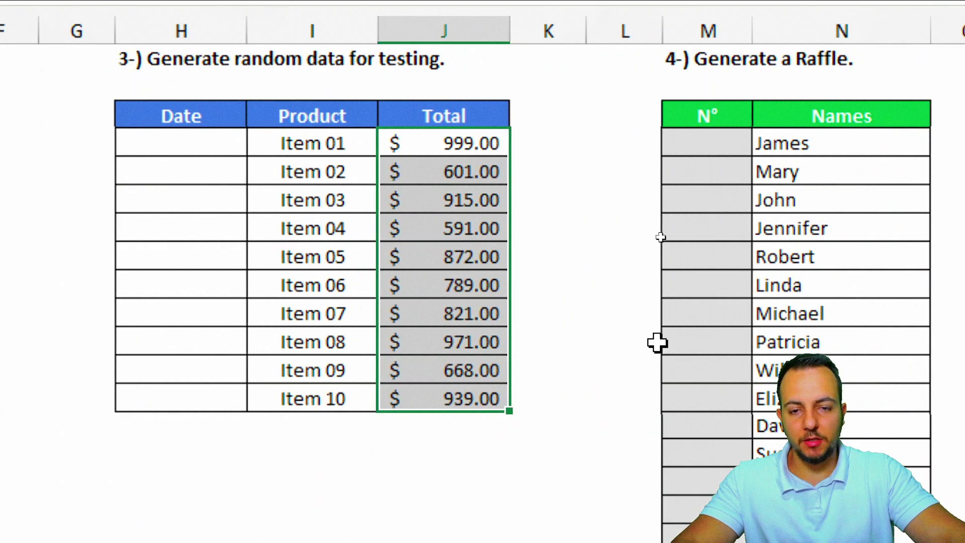
# - Change the J4 formula to =RANDBETWEEN(10000,99999)/100 to produce decimal totals and fill it down to Item 10
pyautogui.click(751, 327)
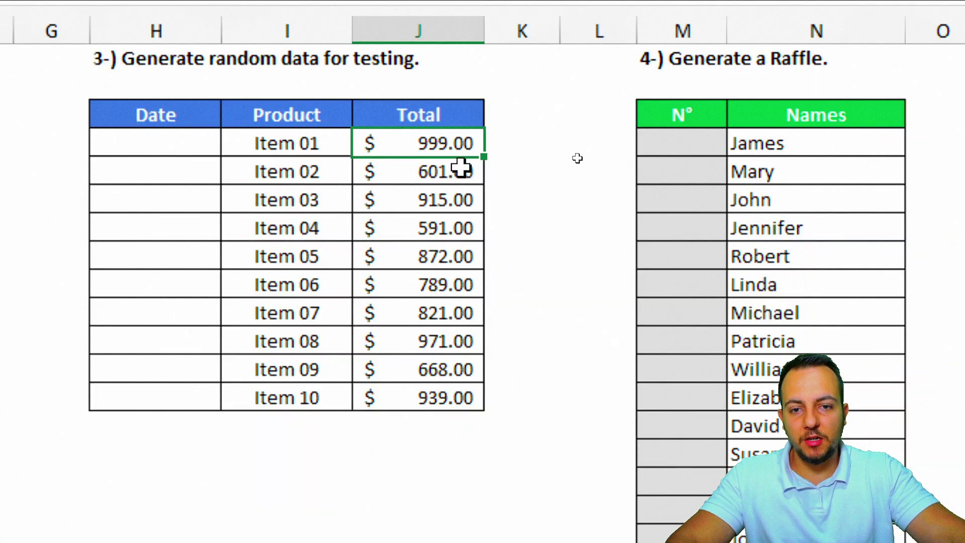
pyautogui.doubleClick(436, 144)
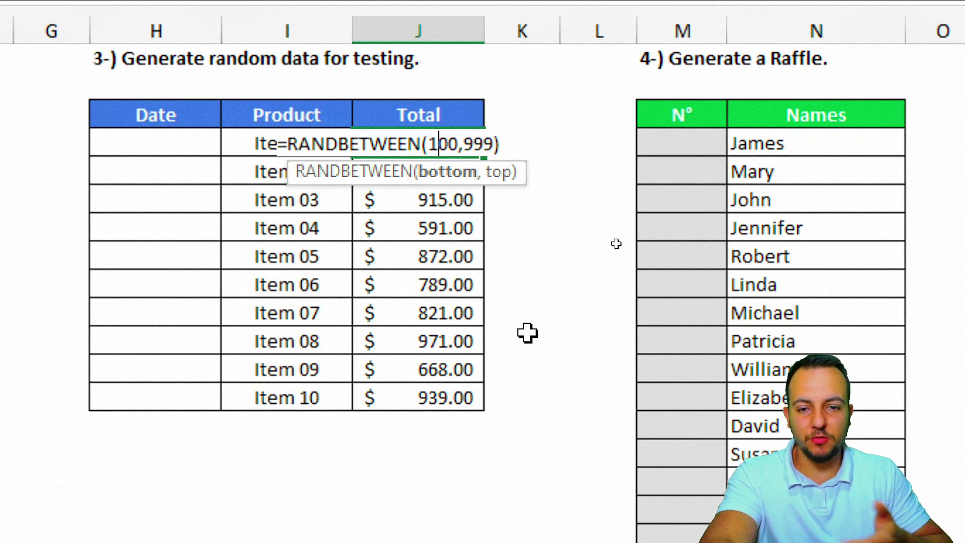
pyautogui.write('00')
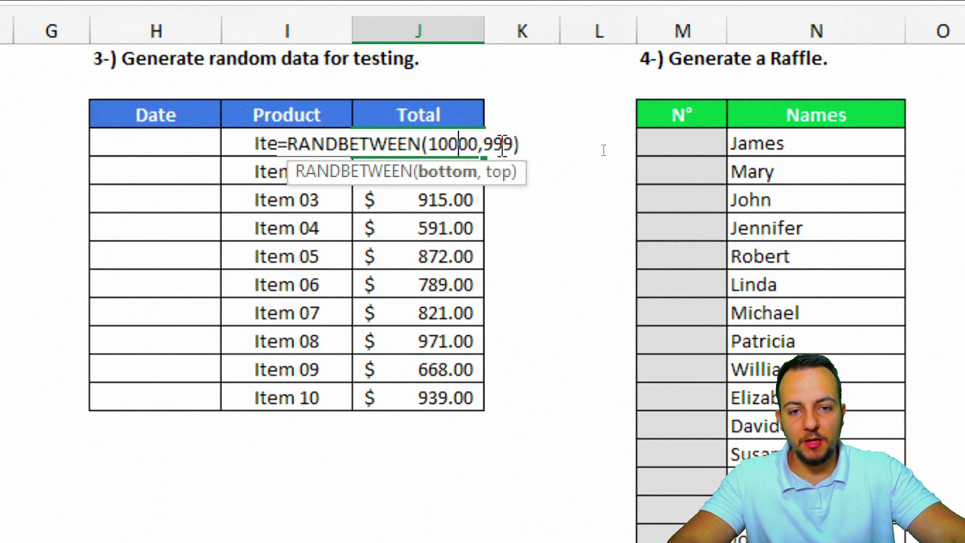
pyautogui.press('Right')
pyautogui.press('Right')
pyautogui.press('Right')
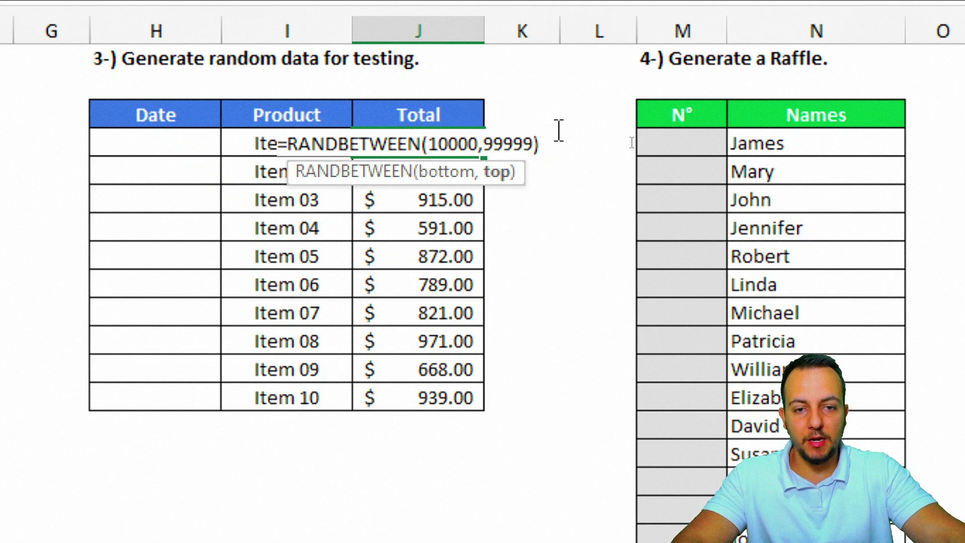
pyautogui.press('End')
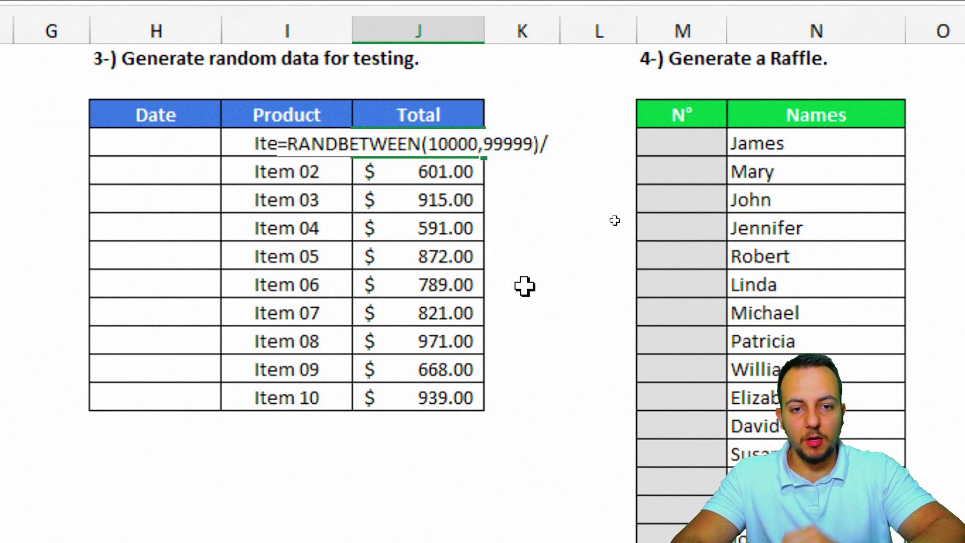
pyautogui.write('/100')
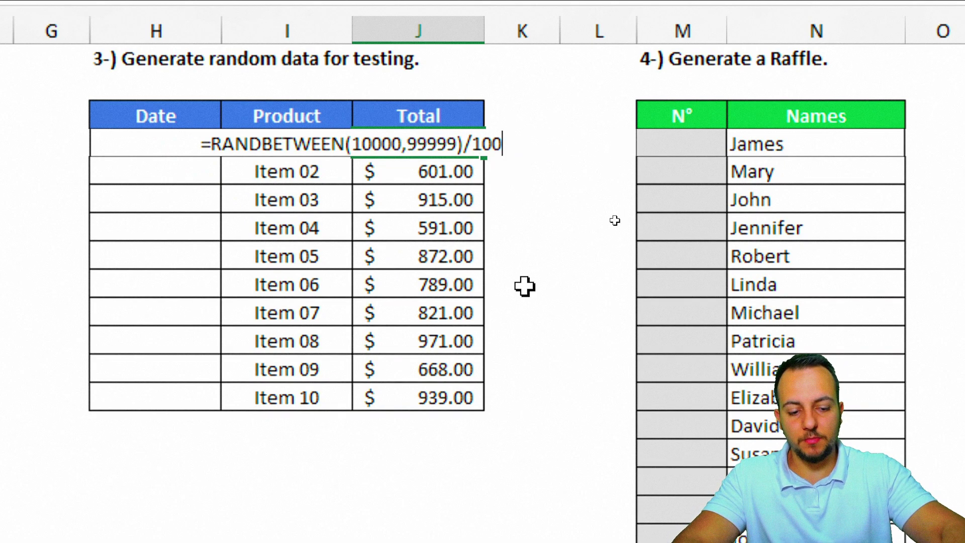
pyautogui.press('Return')
pyautogui.click(446, 135)
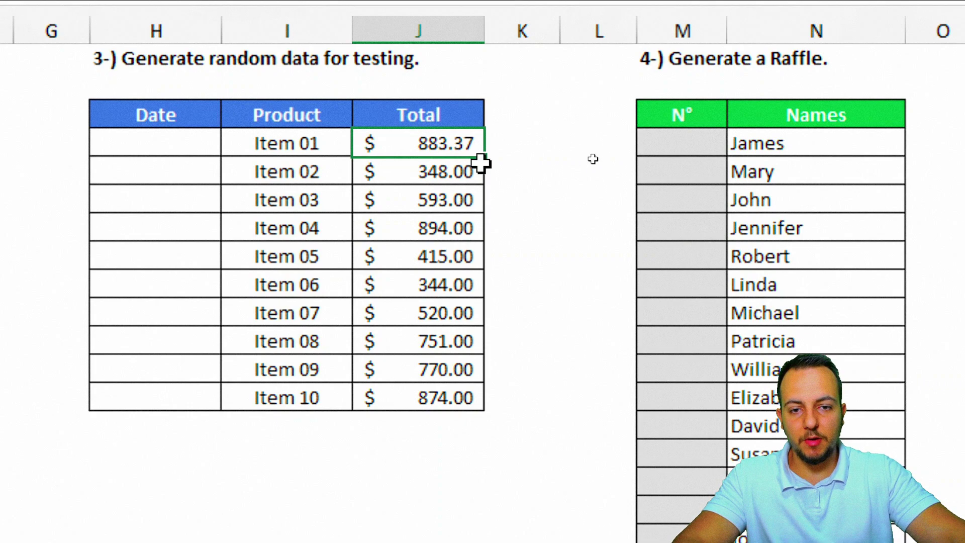
pyautogui.moveTo(483, 158); pyautogui.dragTo(473, 402)
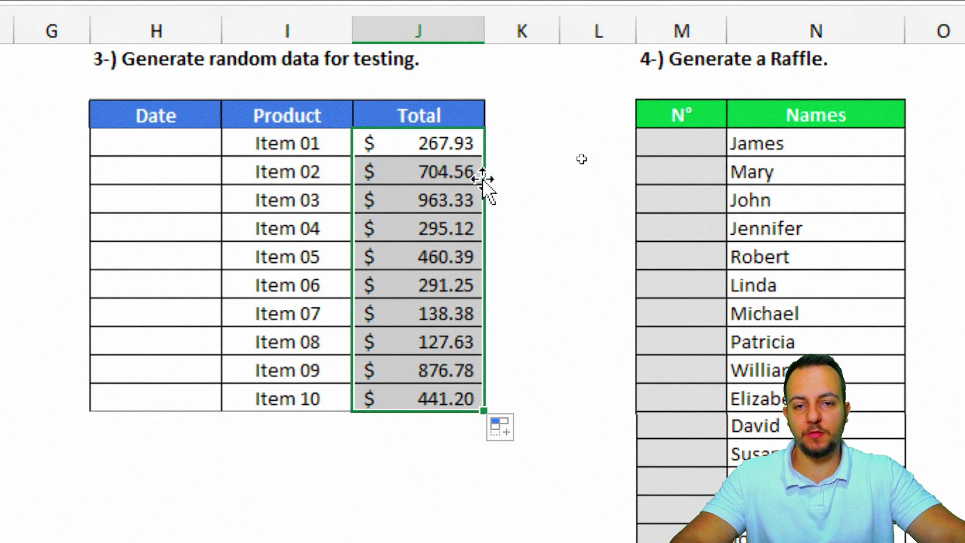
# - Recalculate the sheet repeatedly to test the random decimal totals
pyautogui.click(407, 106)
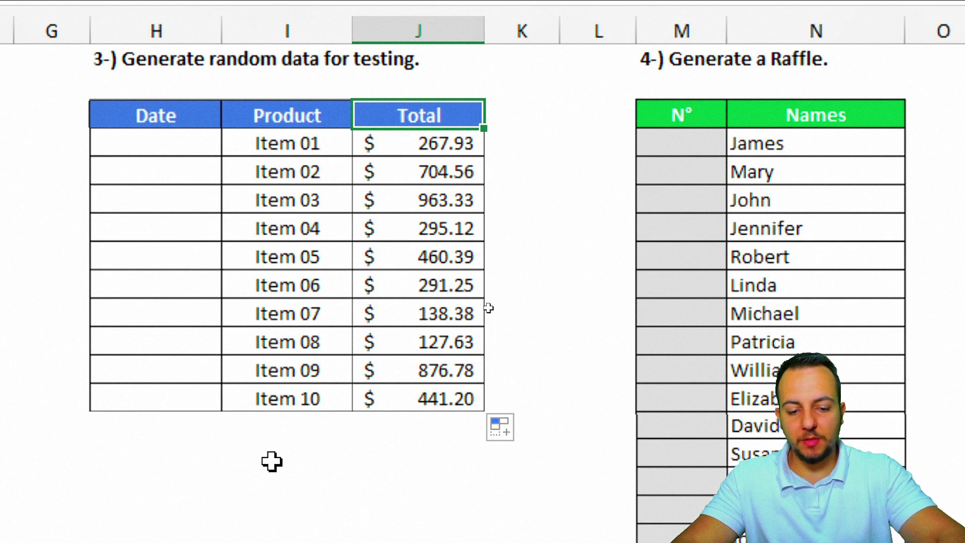
pyautogui.press('F9')
pyautogui.press('F9')
pyautogui.press('F9')
pyautogui.press('F9')
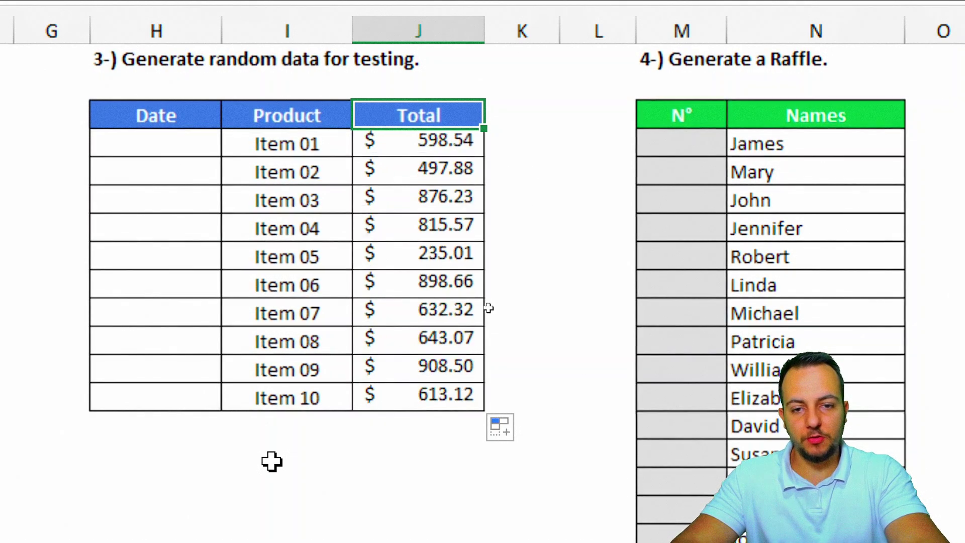
pyautogui.press('F9')
pyautogui.press('F9')
pyautogui.press('F9')
pyautogui.press('F9')
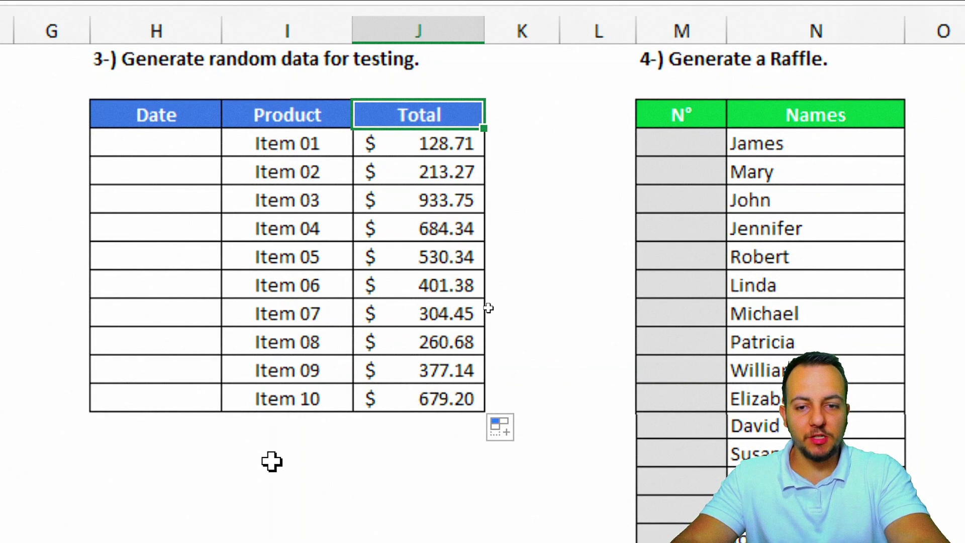
pyautogui.press('F9')
pyautogui.press('F9')
# - Enter =TODAY() as the Date for Item 01 in H4
pyautogui.hscroll(-3, 114, 334)
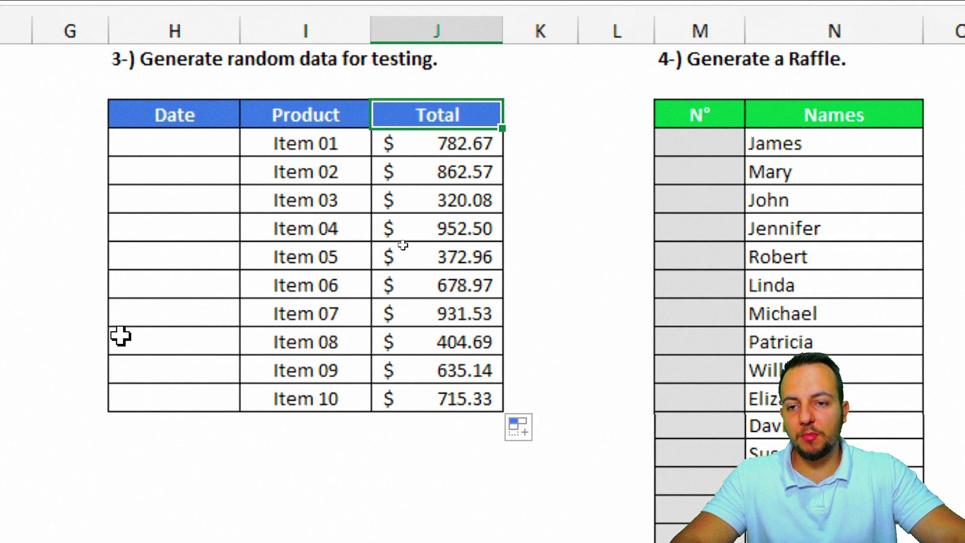
pyautogui.click(345, 142)
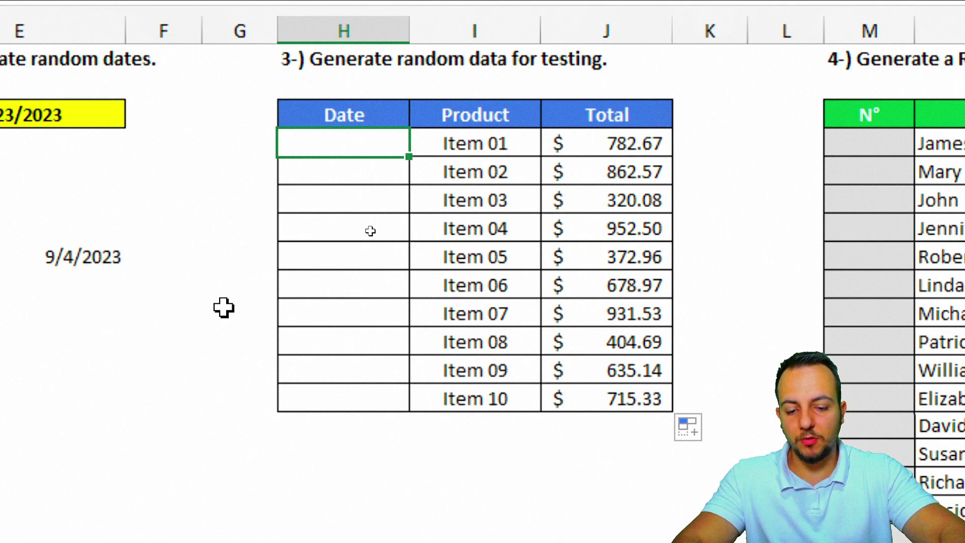
pyautogui.write('=today')
pyautogui.write('(')
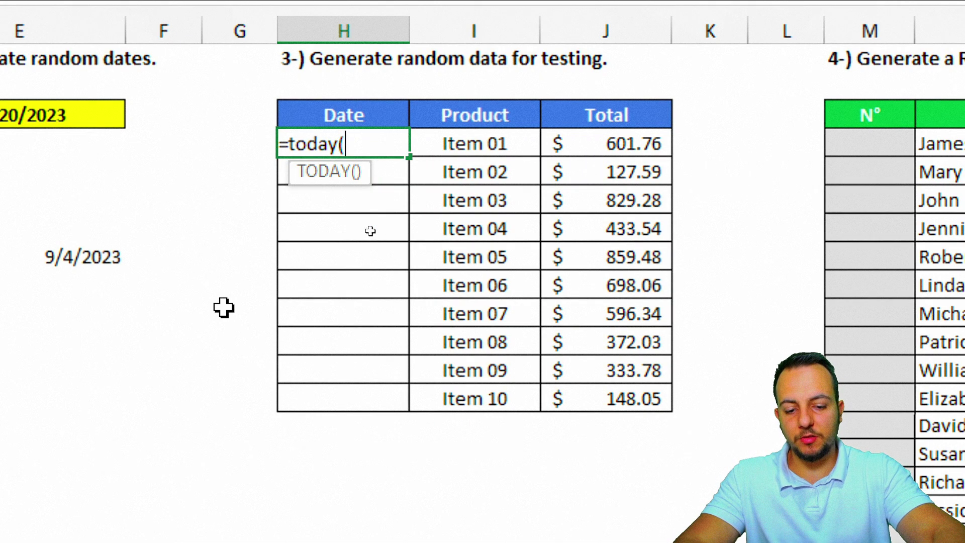
pyautogui.write(')')
pyautogui.press('Return')
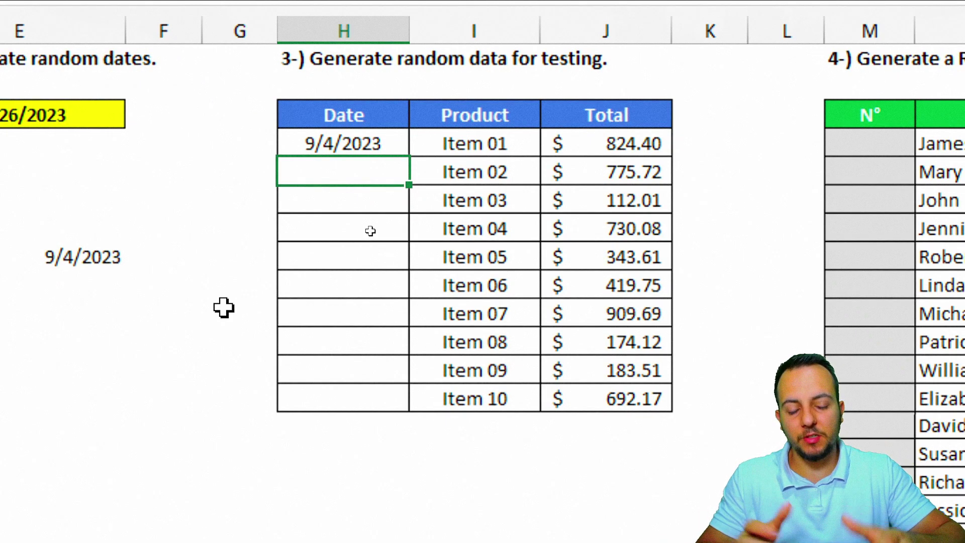
pyautogui.write('=rand')
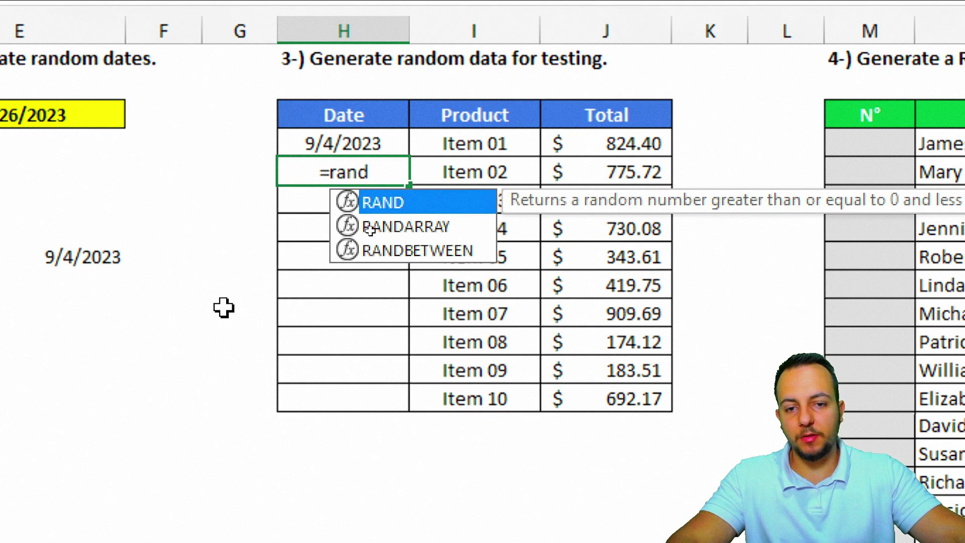
pyautogui.click(381, 259)
pyautogui.doubleClick(393, 251)
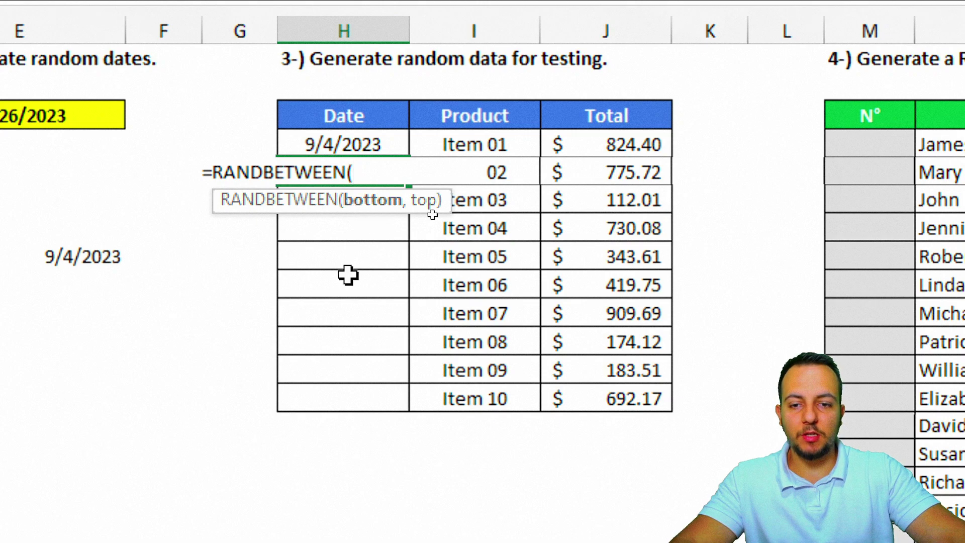
pyautogui.write('1,1')
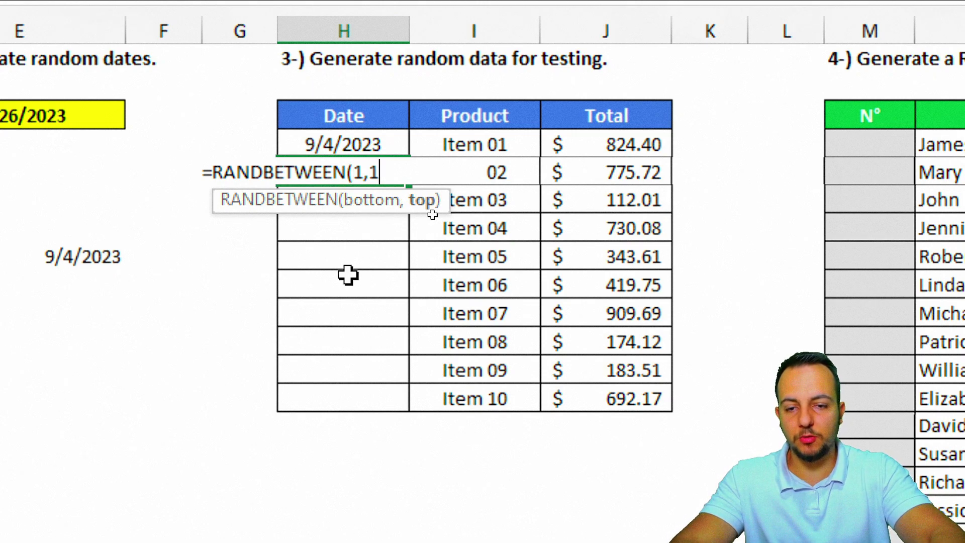
pyautogui.press('Return')
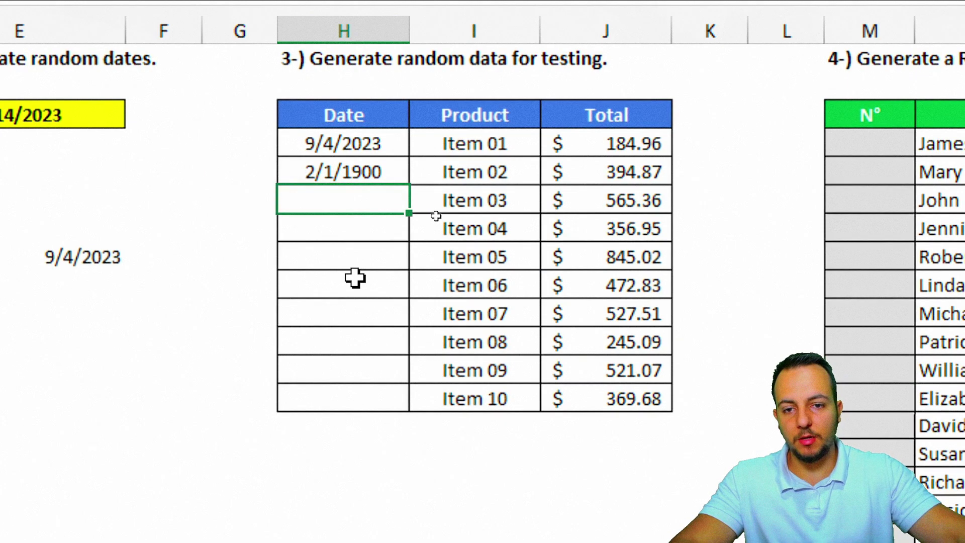
pyautogui.click(370, 165)
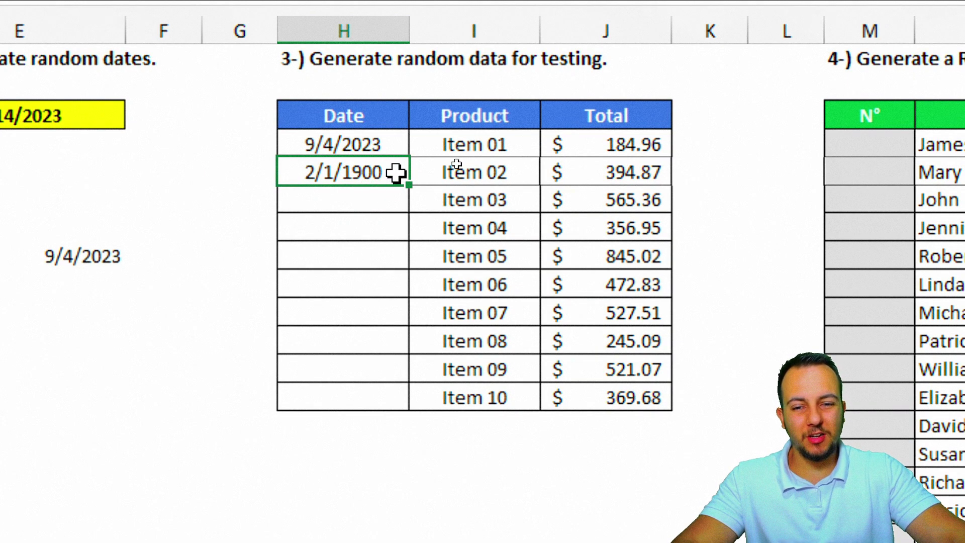
pyautogui.doubleClick(399, 173)
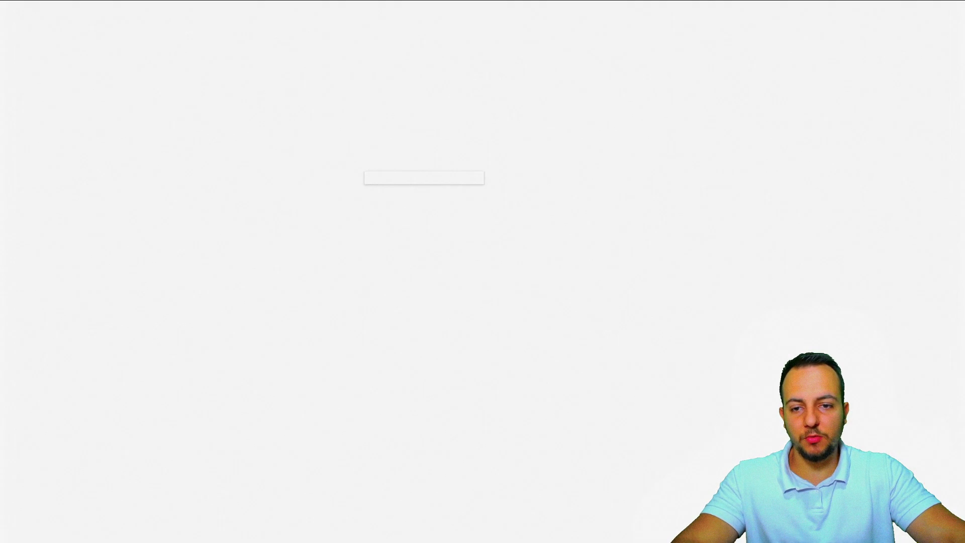
pyautogui.hotkey('ctrl', 'Return')
pyautogui.press('Delete')
# - Enter =H4+RANDBETWEEN(1,100) as the Date for Item 02 in H5
pyautogui.write('=')
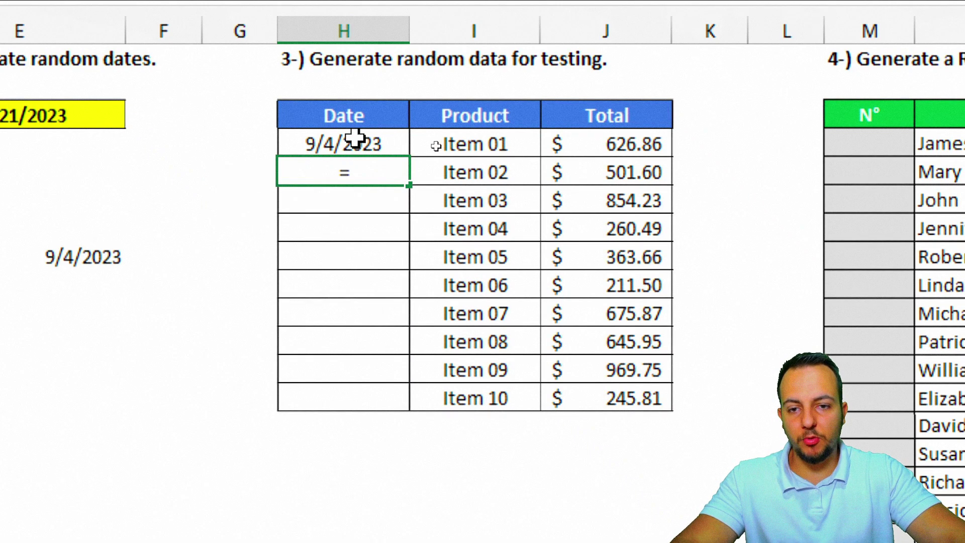
pyautogui.click(342, 140)
pyautogui.write('+')
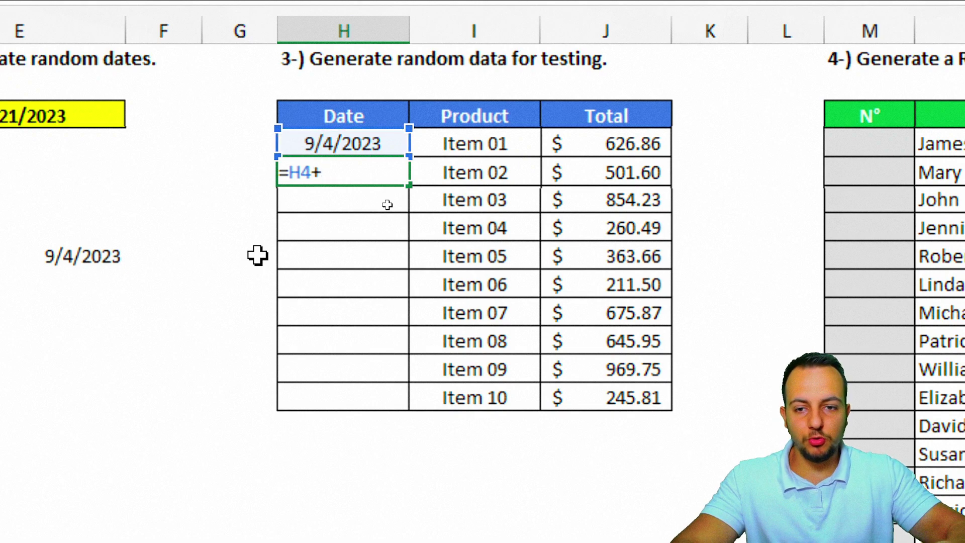
pyautogui.write('rand')
pyautogui.click(387, 252)
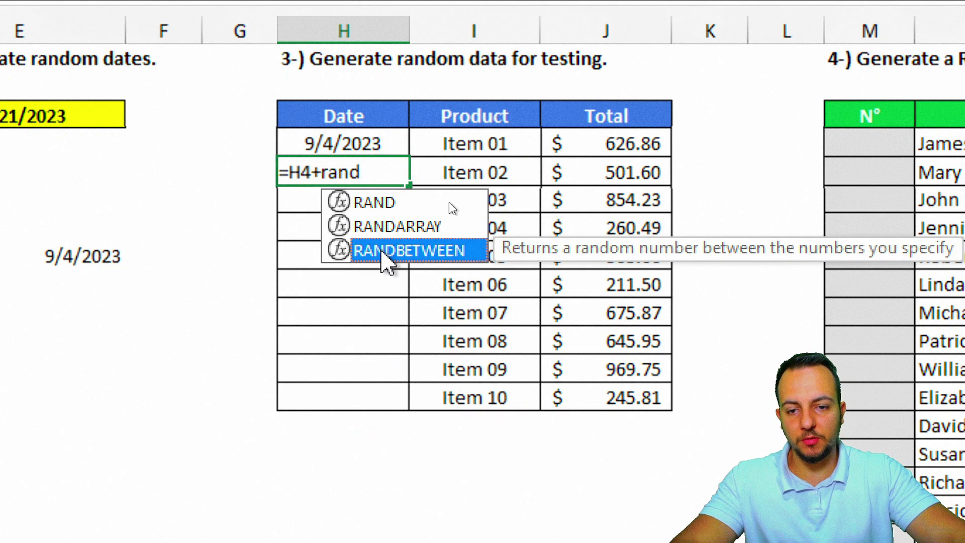
pyautogui.doubleClick(385, 251)
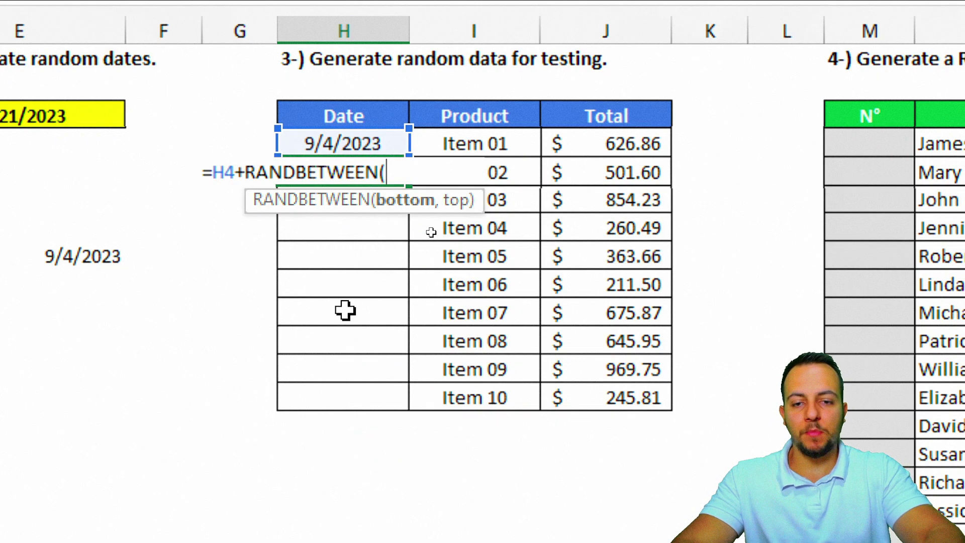
pyautogui.write('1')
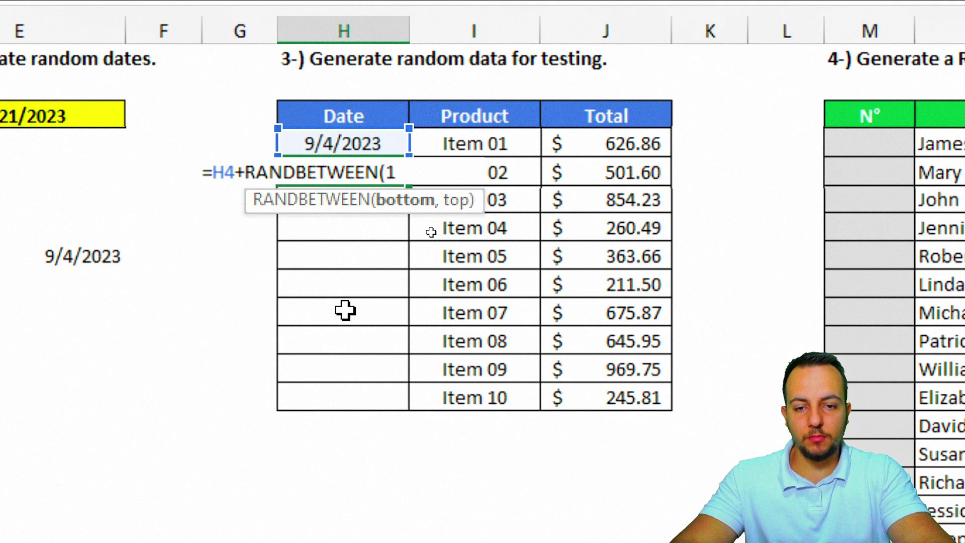
pyautogui.write(',100')
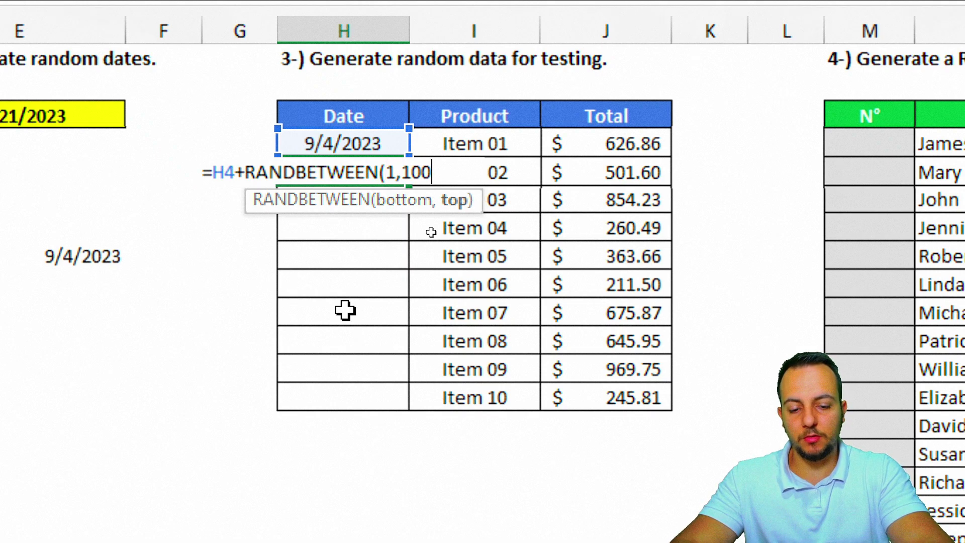
pyautogui.write(')')
pyautogui.press('Return')
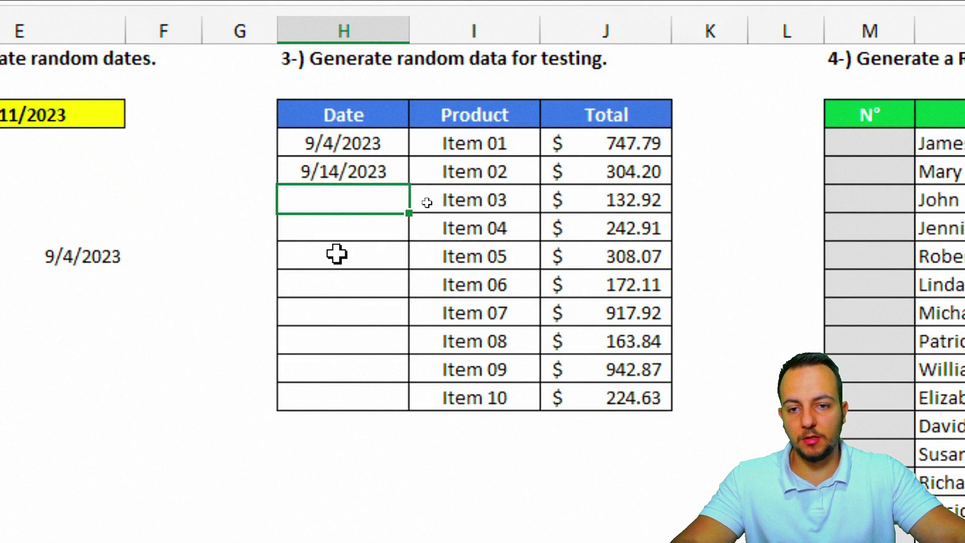
# - Fill the Item 02 date formula down the Date column through Item 10
pyautogui.click(378, 173)
pyautogui.moveTo(409, 185); pyautogui.dragTo(395, 402)
pyautogui.click(338, 434)
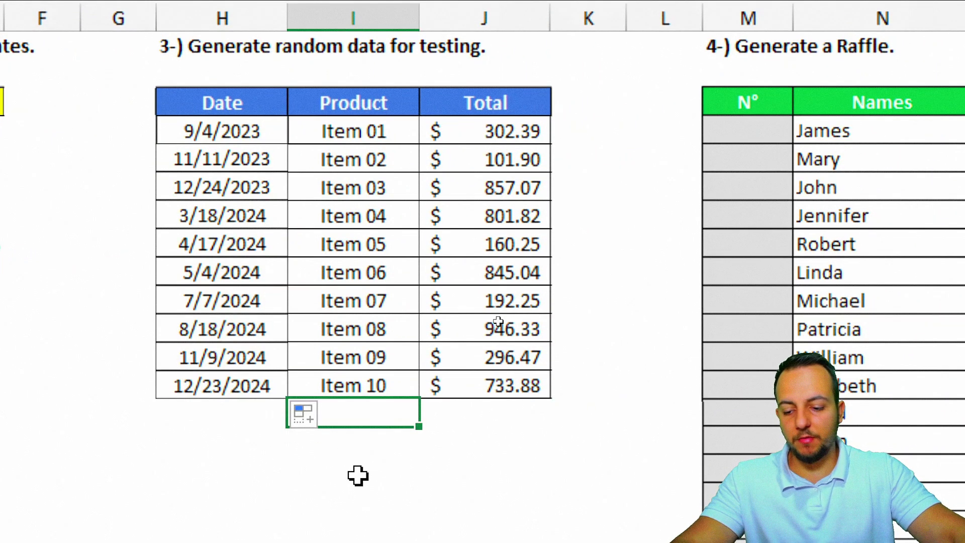
# - Recalculate the sheet repeatedly to test the random dates and totals in the test data table
pyautogui.press('F9')
pyautogui.press('F9')
pyautogui.press('F9')
pyautogui.press('F9')
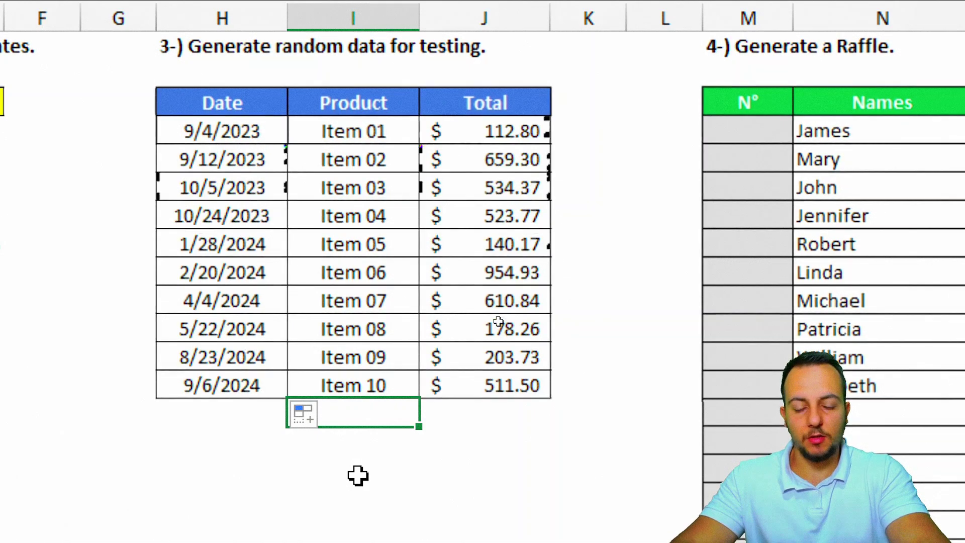
pyautogui.press('F9')
pyautogui.press('F9')
pyautogui.press('F9')
pyautogui.press('F9')
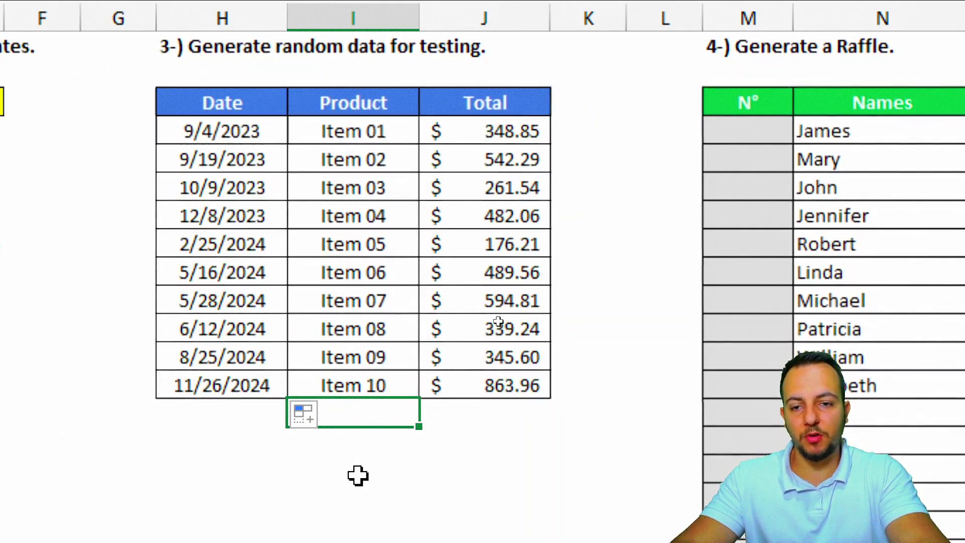
pyautogui.press('F9')
pyautogui.press('F9')
pyautogui.press('F9')
pyautogui.press('F9')
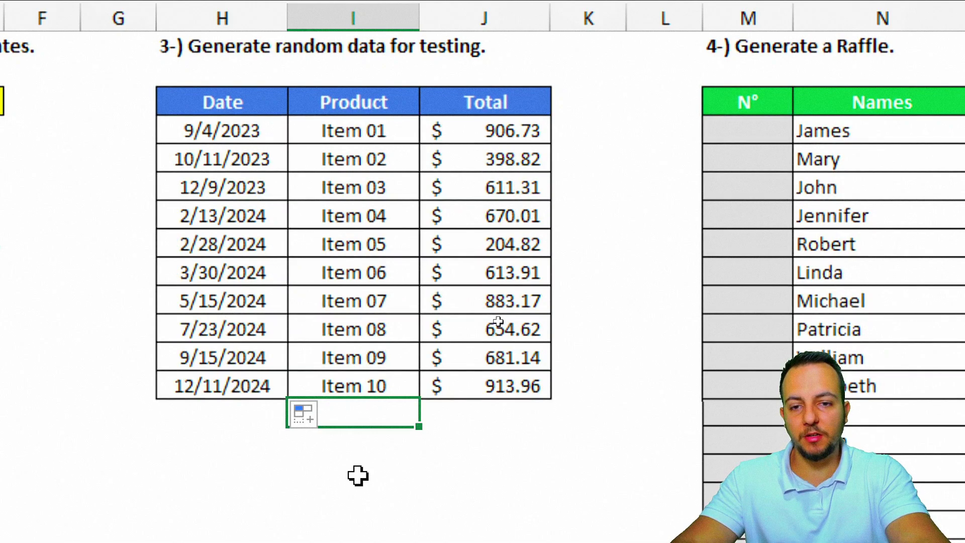
pyautogui.press('F9')
pyautogui.press('F9')
pyautogui.press('F9')
pyautogui.press('F9')
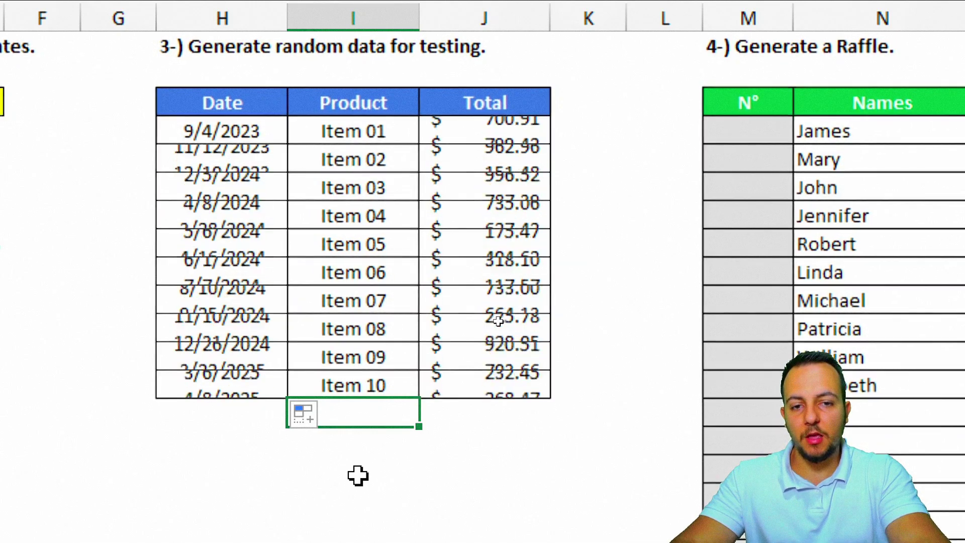
pyautogui.press('F9')
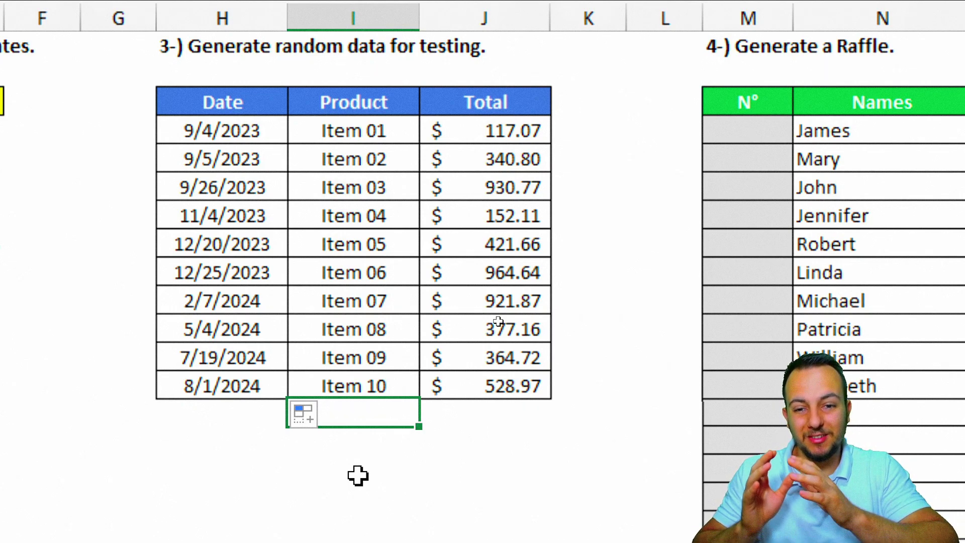
# - Copy the test data in H4:J13 and paste it over itself as values only
pyautogui.moveTo(236, 134); pyautogui.dragTo(435, 380)
pyautogui.rightClick(435, 381)
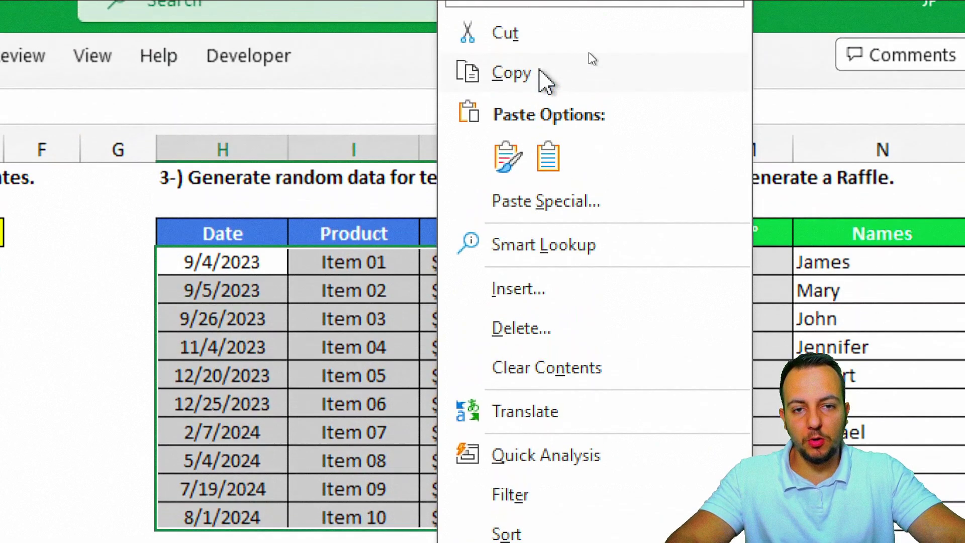
pyautogui.click(538, 75)
pyautogui.rightClick(326, 285)
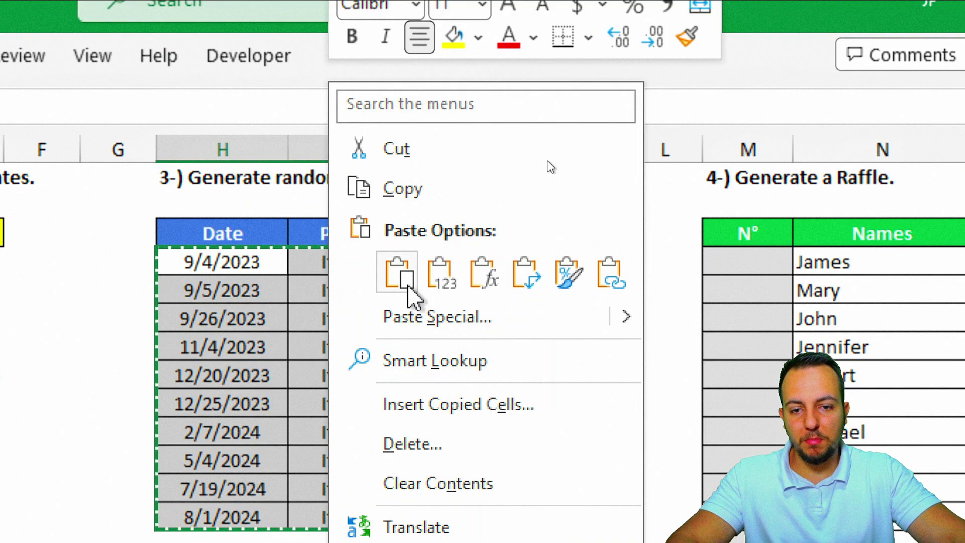
pyautogui.click(445, 281)
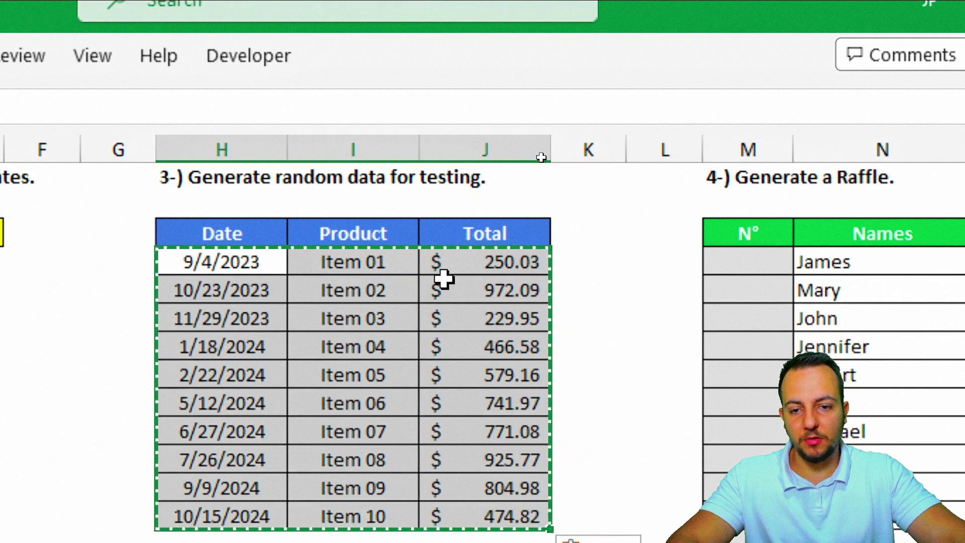
pyautogui.press('Up')
pyautogui.press('Escape')
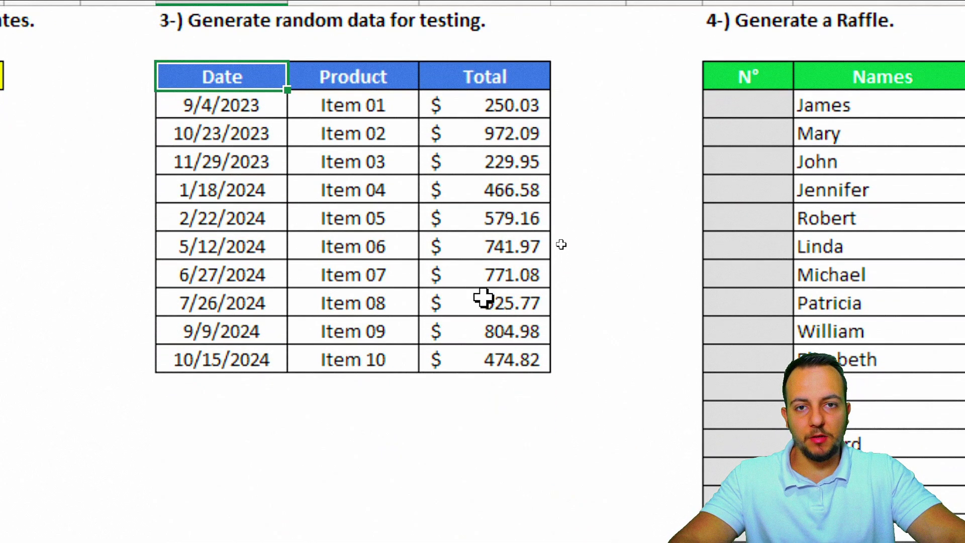
# - Inspect the content of the Item 04 total in J7 without changing it
pyautogui.doubleClick(491, 191)
pyautogui.moveTo(456, 188); pyautogui.dragTo(565, 192)
pyautogui.press('Escape')
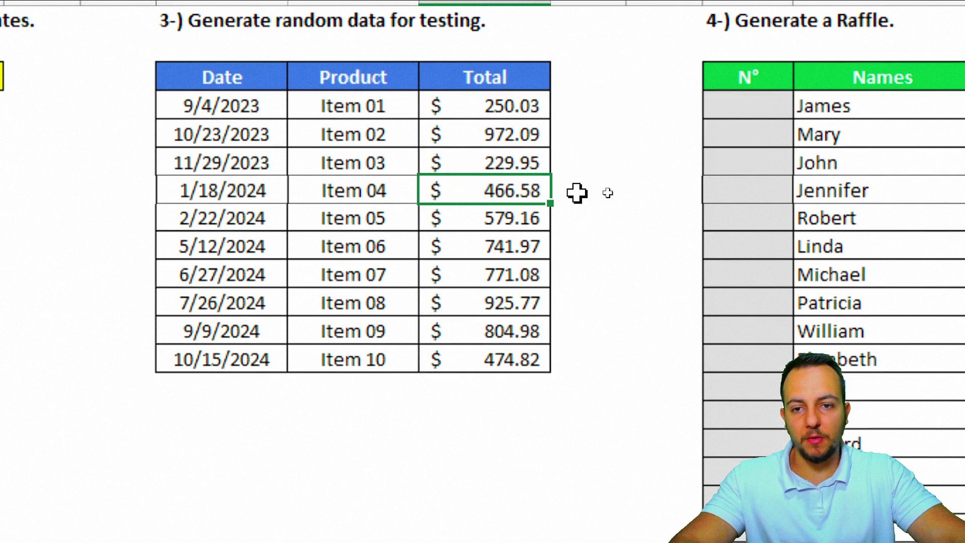
# - Insert a 2-D clustered column chart from the Date, Product and Total table, headers included (H3:J13)
pyautogui.moveTo(241, 79); pyautogui.dragTo(478, 355)
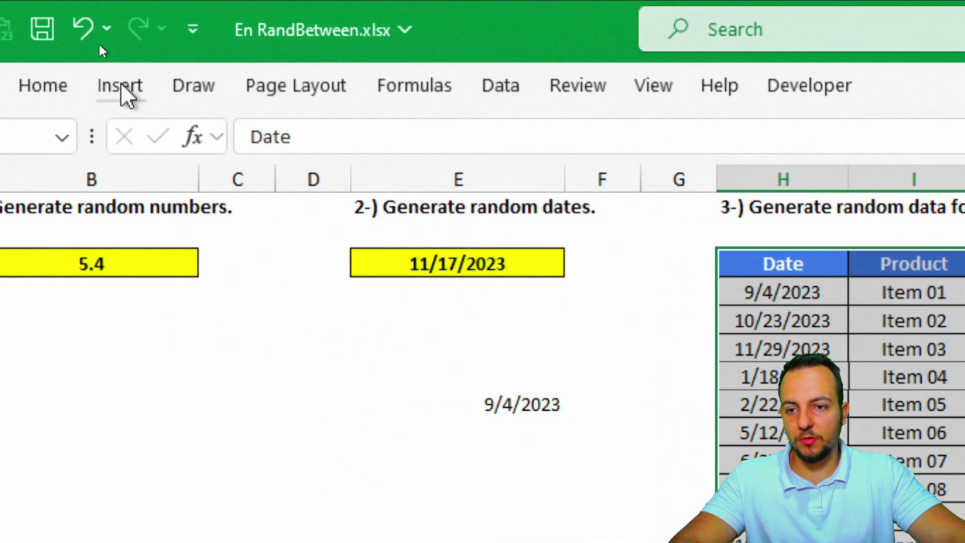
pyautogui.click(122, 90)
pyautogui.click(508, 131)
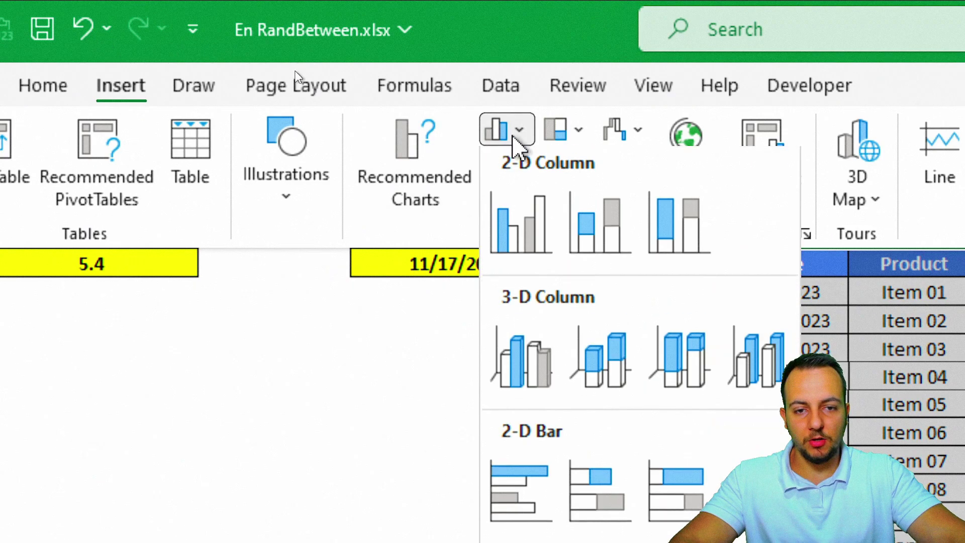
pyautogui.click(523, 222)
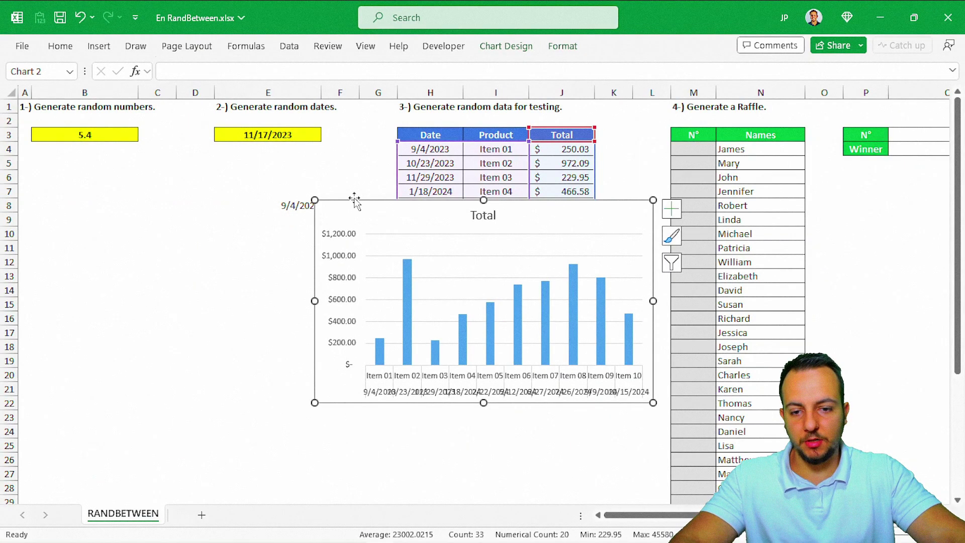
# - Move the chart below the test data, starting at row 14, and widen it to span columns A to L
pyautogui.moveTo(354, 200); pyautogui.dragTo(64, 289)
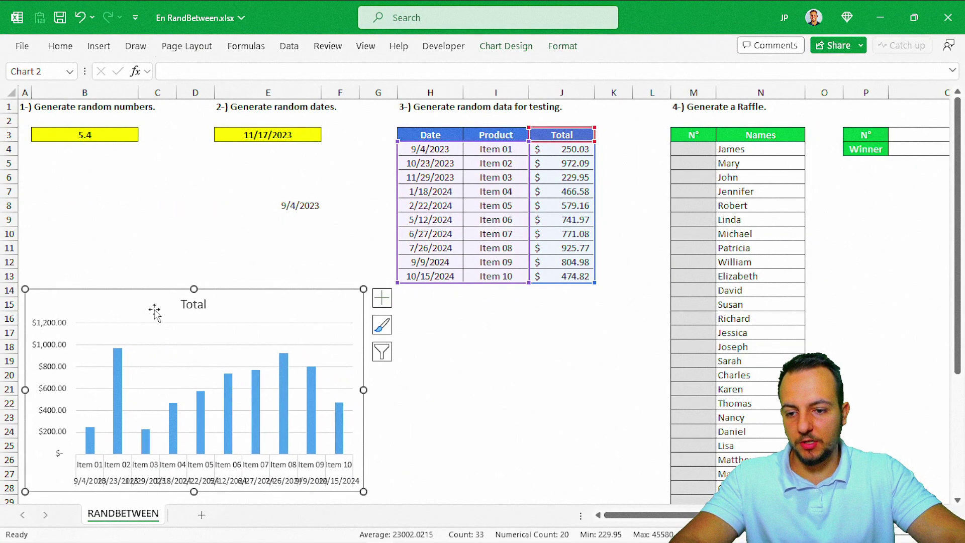
pyautogui.moveTo(364, 389); pyautogui.dragTo(641, 395)
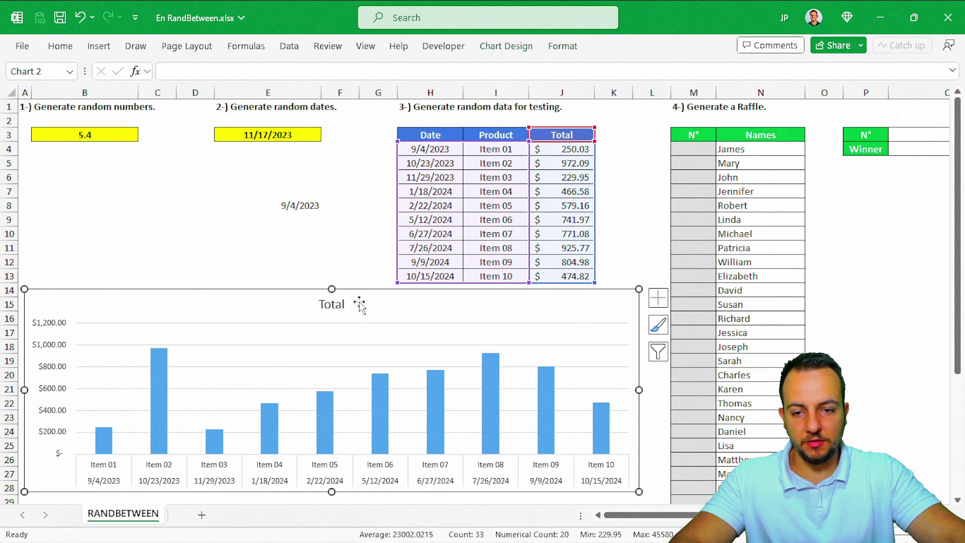
pyautogui.click(237, 260)
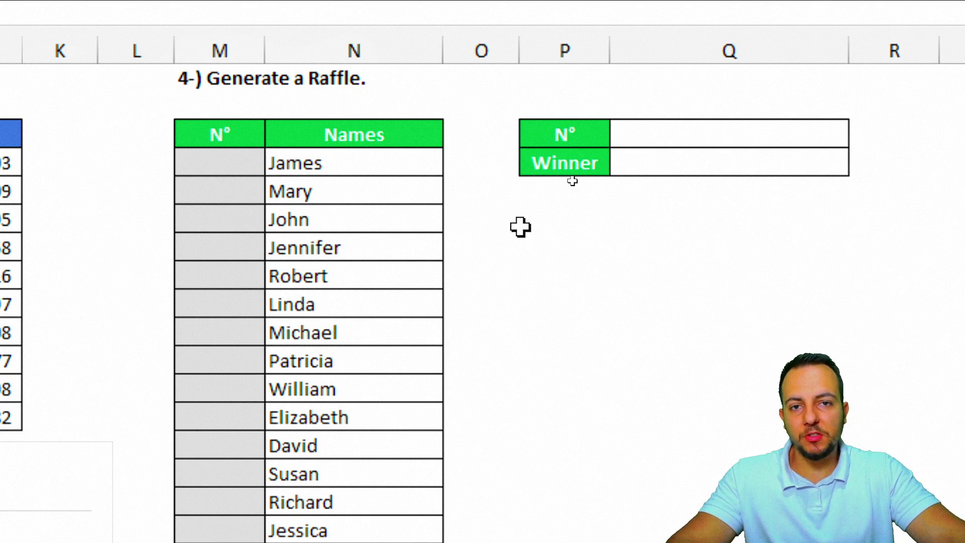
# - Examine the raffle's Names list and its empty N° column from the first row down
pyautogui.click(388, 54)
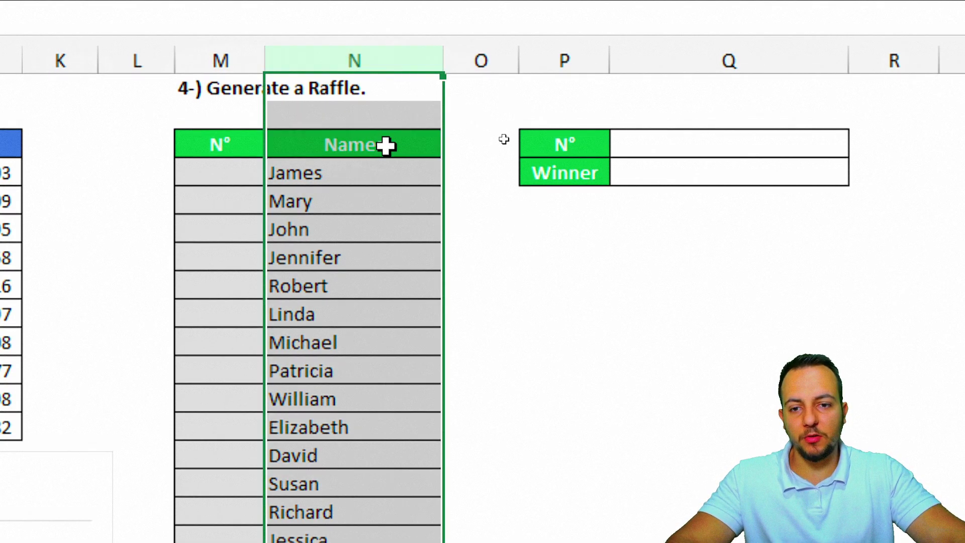
pyautogui.moveTo(371, 184); pyautogui.dragTo(339, 532)
pyautogui.moveTo(339, 480); pyautogui.dragTo(347, 517)
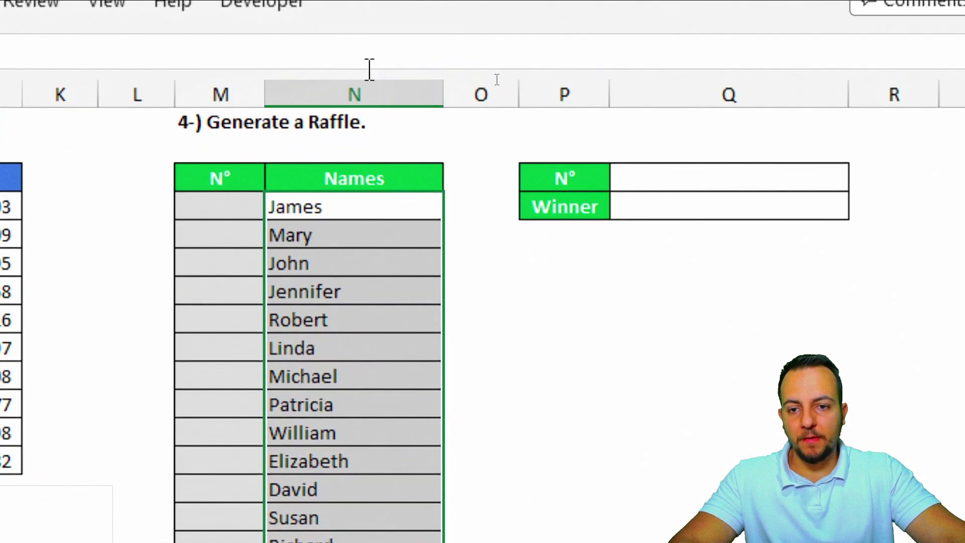
pyautogui.click(353, 95)
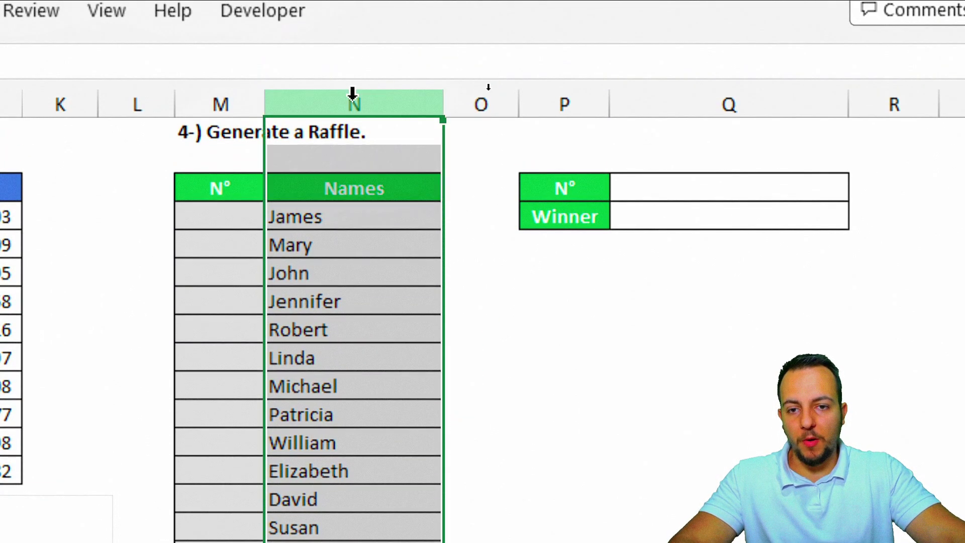
pyautogui.click(224, 96)
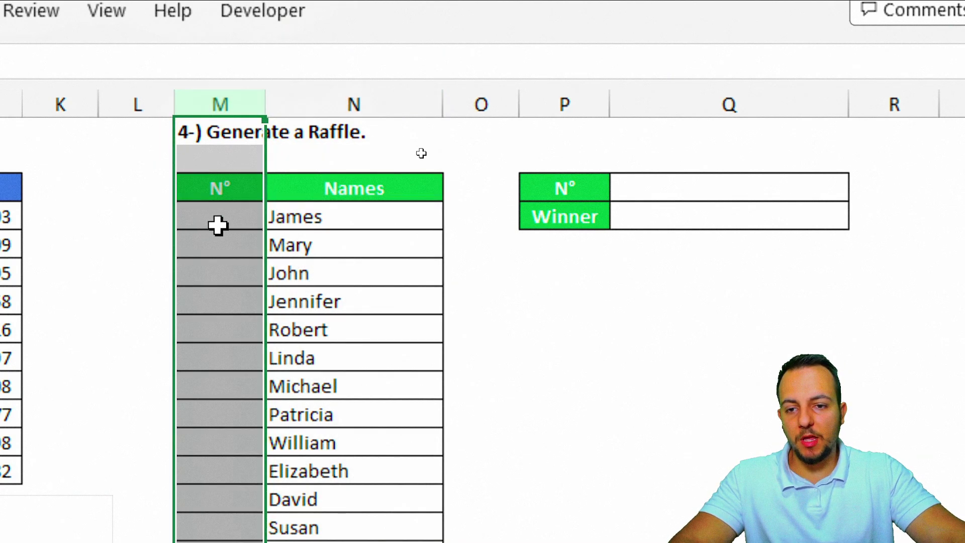
pyautogui.click(224, 206)
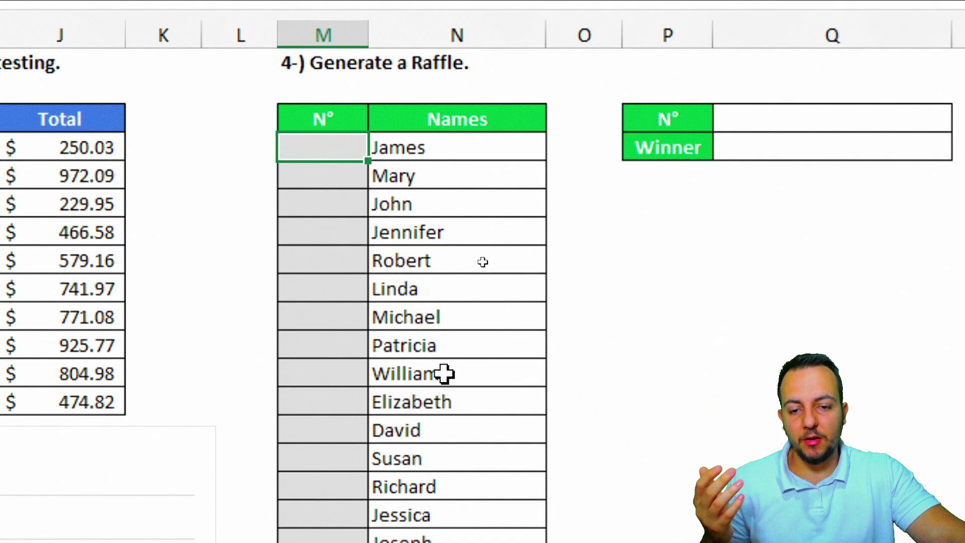
pyautogui.scroll(-10, 443, 373)
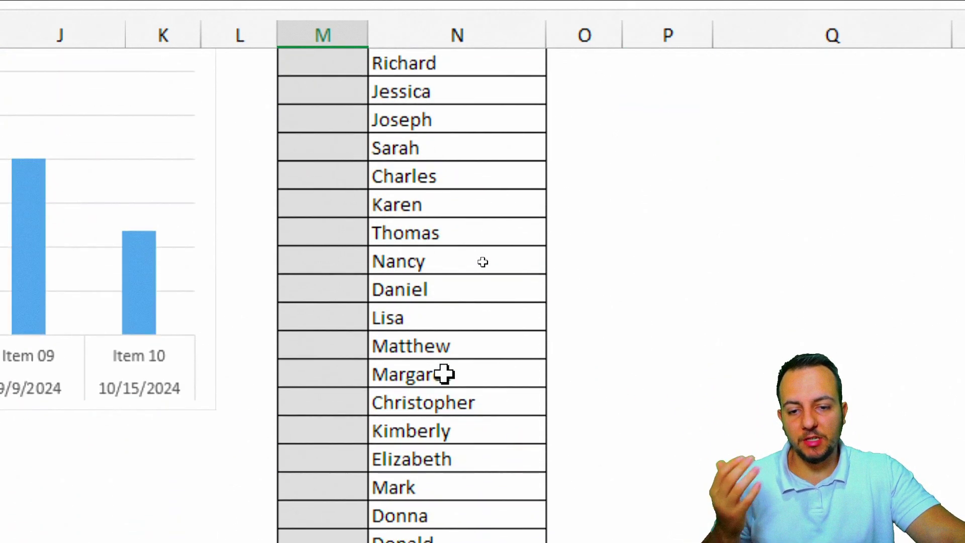
pyautogui.scroll(6, 444, 373)
pyautogui.scroll(4, 444, 374)
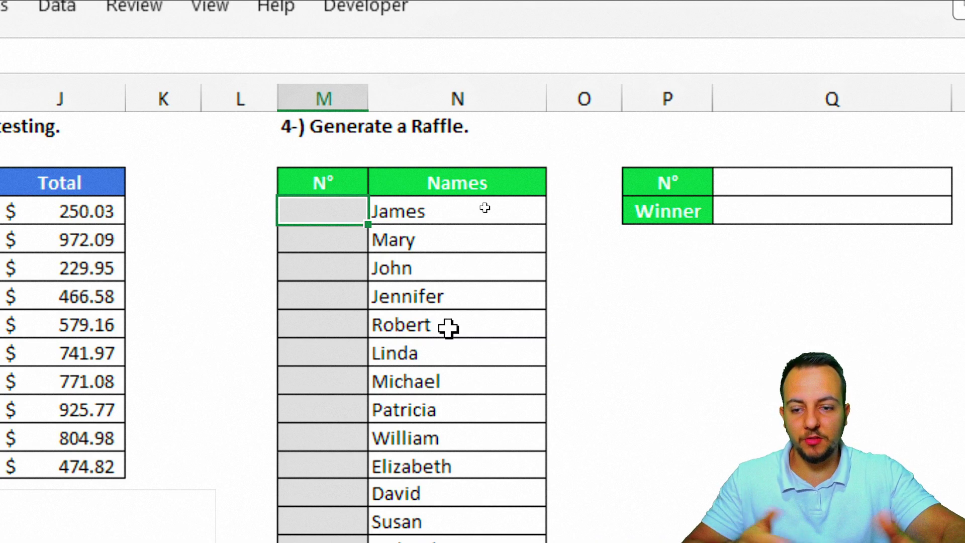
# - Number the first three raffle names 1, 2 and 3 in the N° column, cells M4 to M6
pyautogui.write('1')
pyautogui.press('Return')
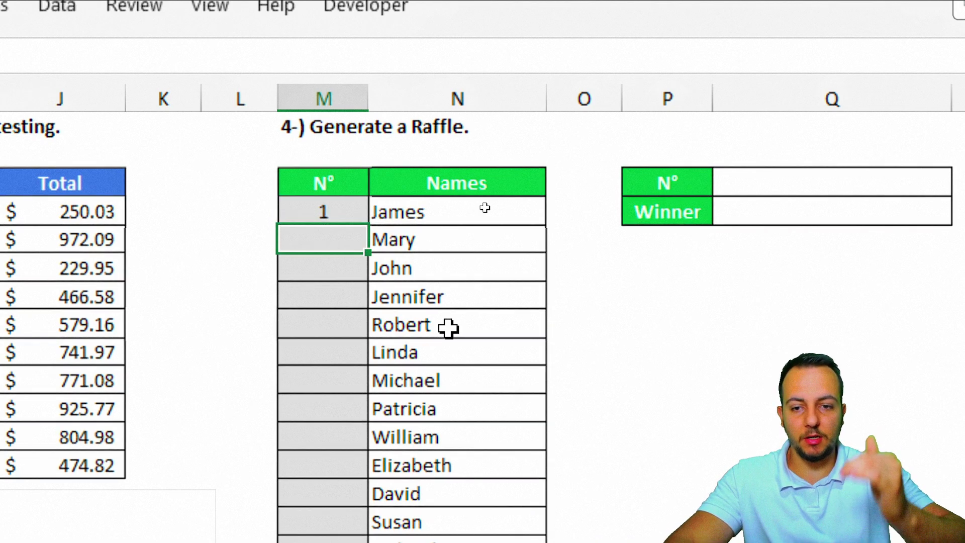
pyautogui.write('2')
pyautogui.press('Return')
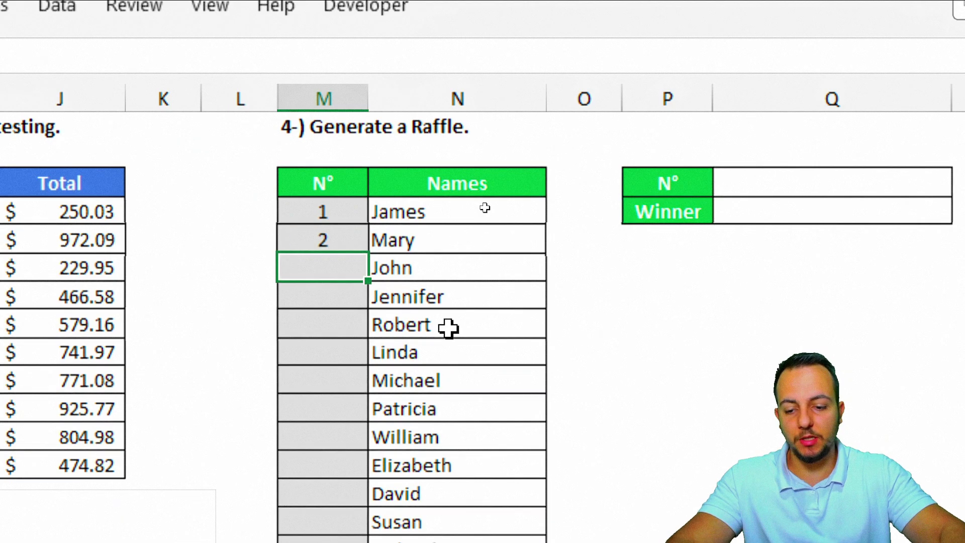
pyautogui.write('3')
pyautogui.press('Return')
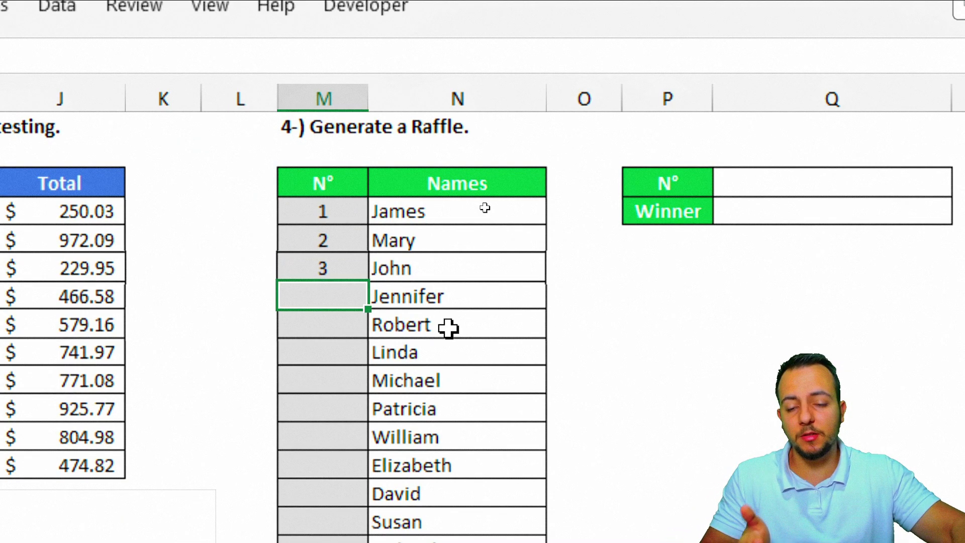
# - Fill the 1, 2, 3 number series down the N° column alongside the raffle names
pyautogui.moveTo(332, 212); pyautogui.dragTo(338, 269)
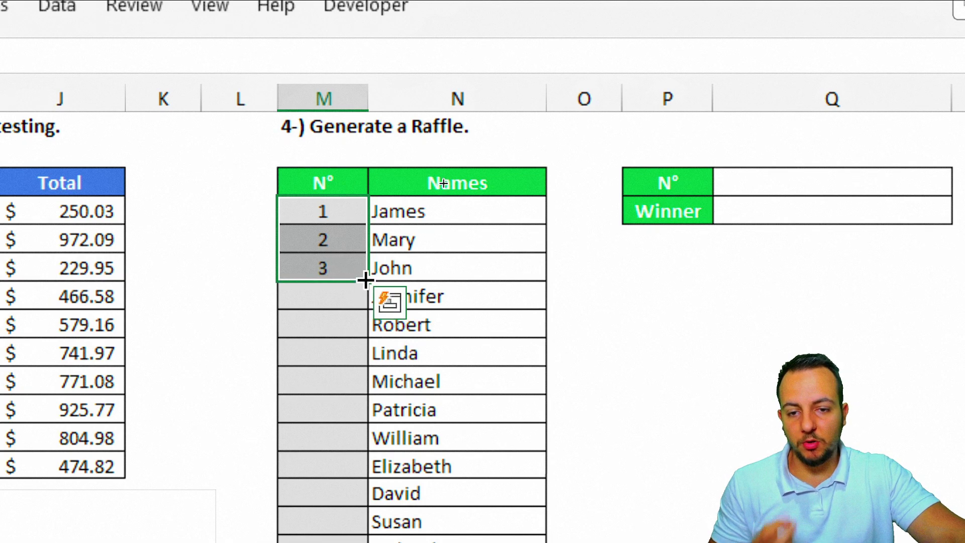
pyautogui.moveTo(365, 280); pyautogui.dragTo(371, 542)
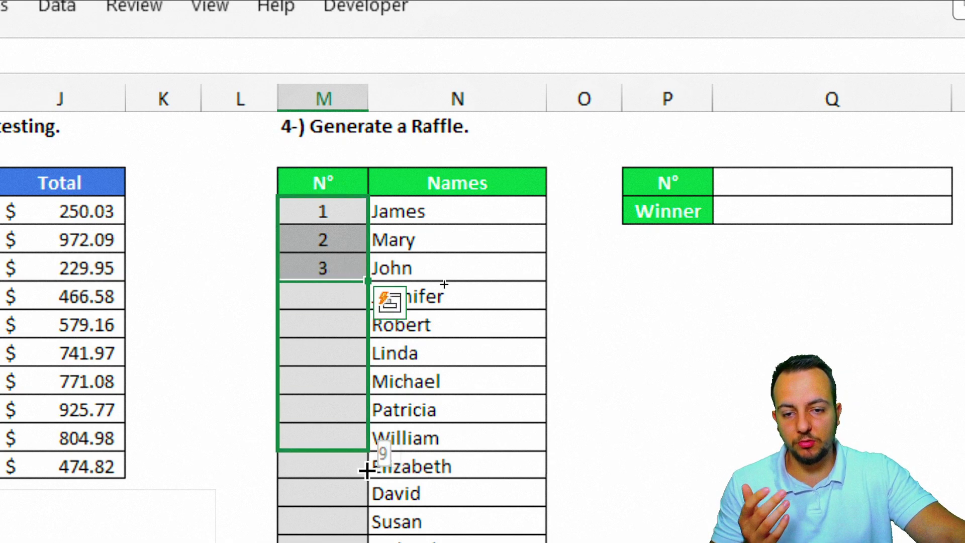
pyautogui.moveTo(371, 479); pyautogui.dragTo(340, 413)
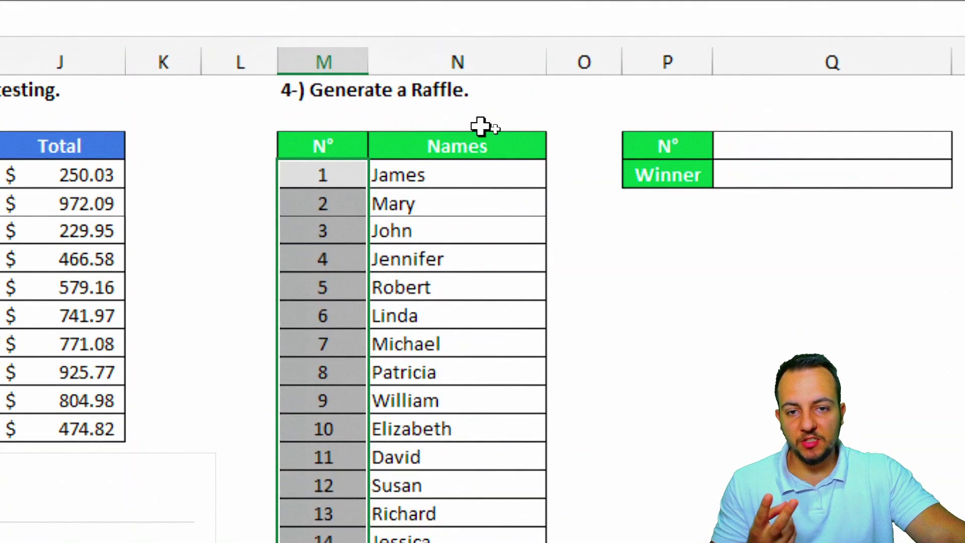
pyautogui.click(483, 63)
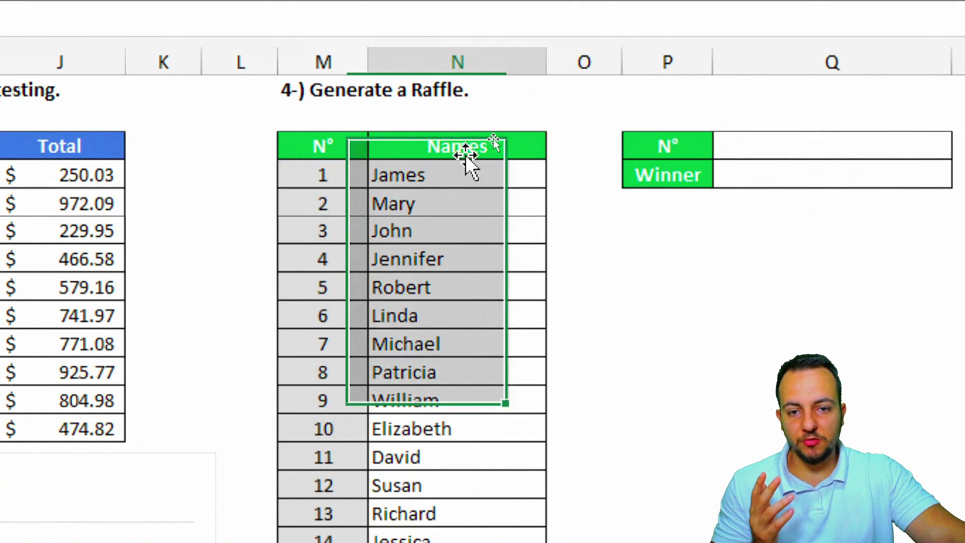
pyautogui.click(333, 64)
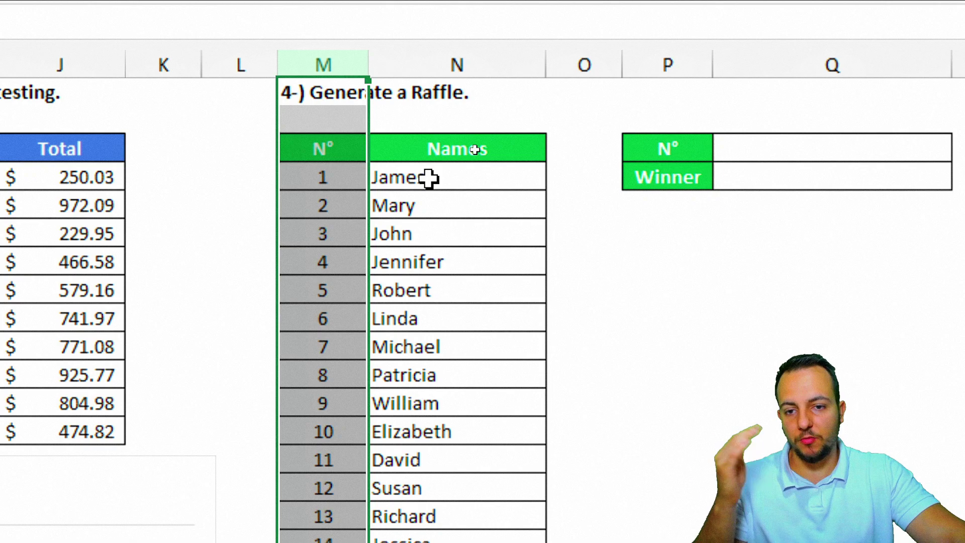
# - Enter =RANDBETWEEN(1,38) in cell Q3, beside the raffle's N° label, to draw a random entry number
pyautogui.hscroll(3, 840, 211)
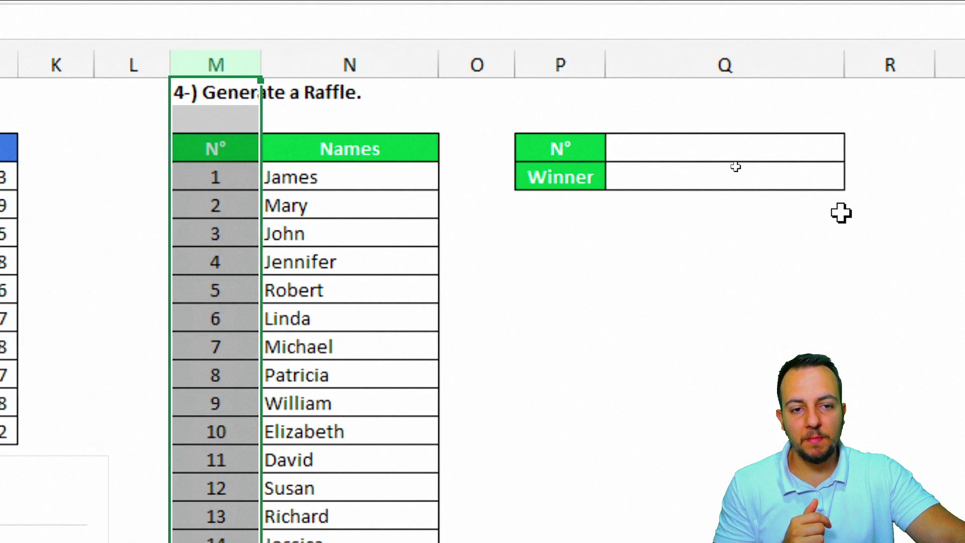
pyautogui.click(618, 152)
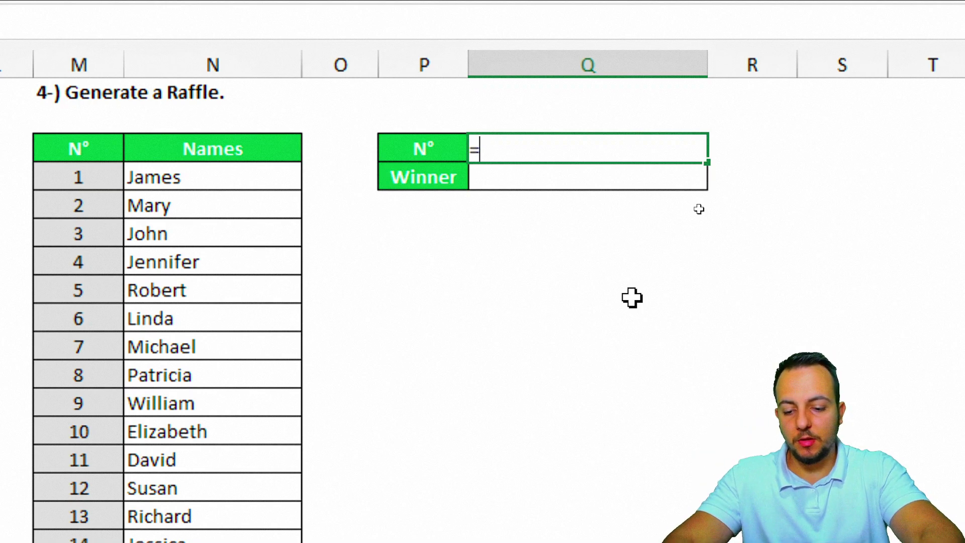
pyautogui.write('d')
pyautogui.press('BackSpace')
pyautogui.write('rand')
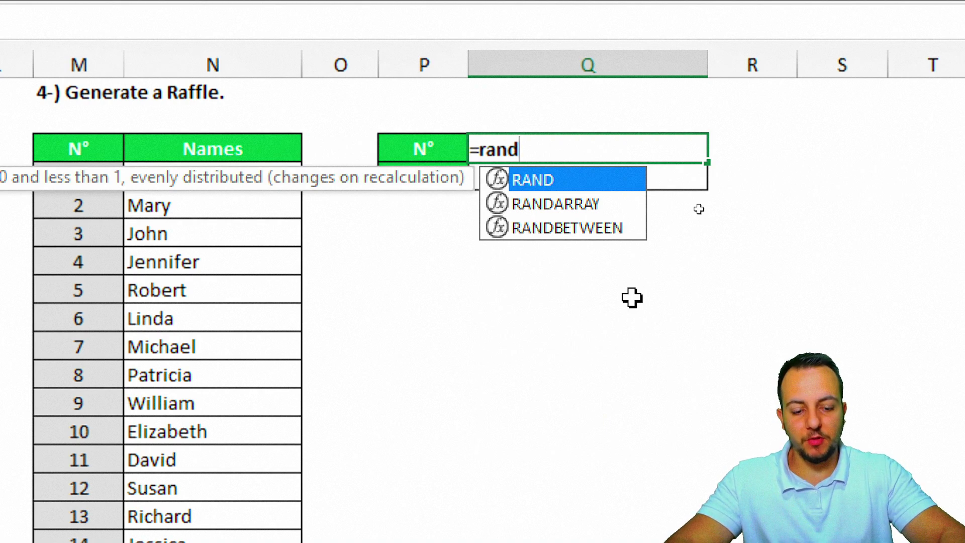
pyautogui.press('Down')
pyautogui.press('Down')
pyautogui.press('Tab')
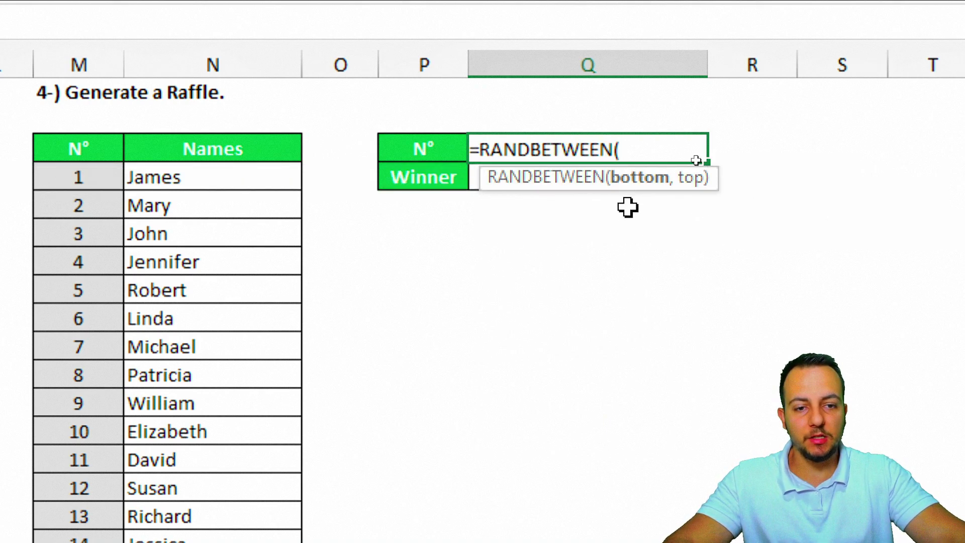
pyautogui.write('1')
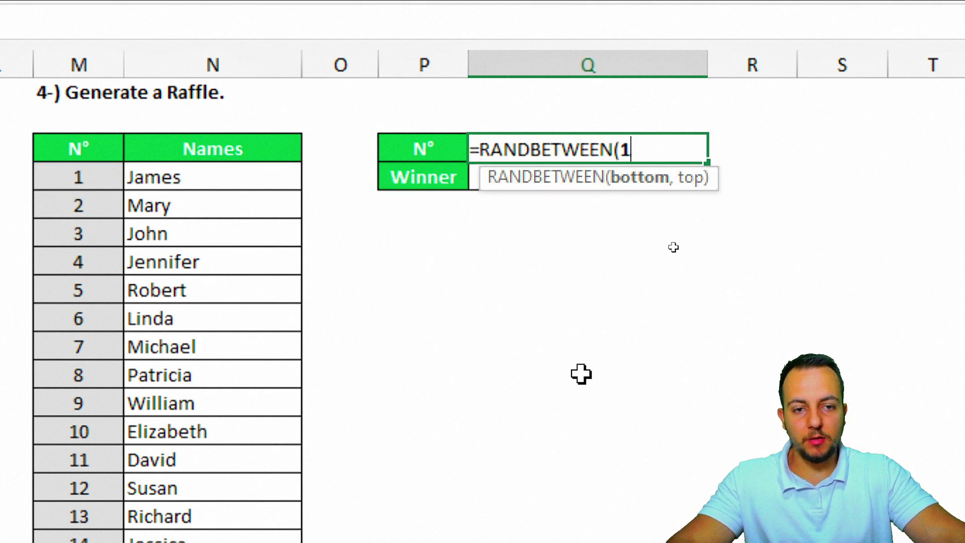
pyautogui.write(',')
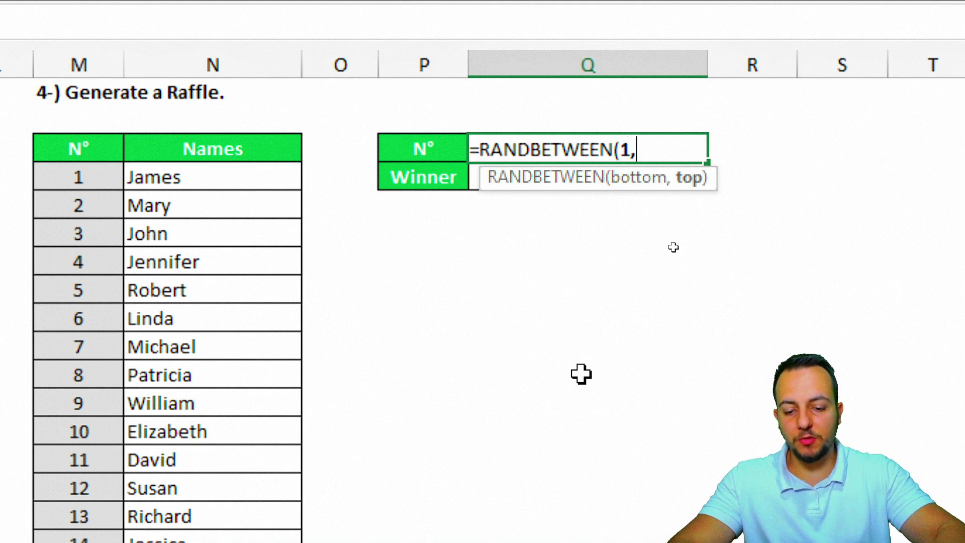
pyautogui.write('38)')
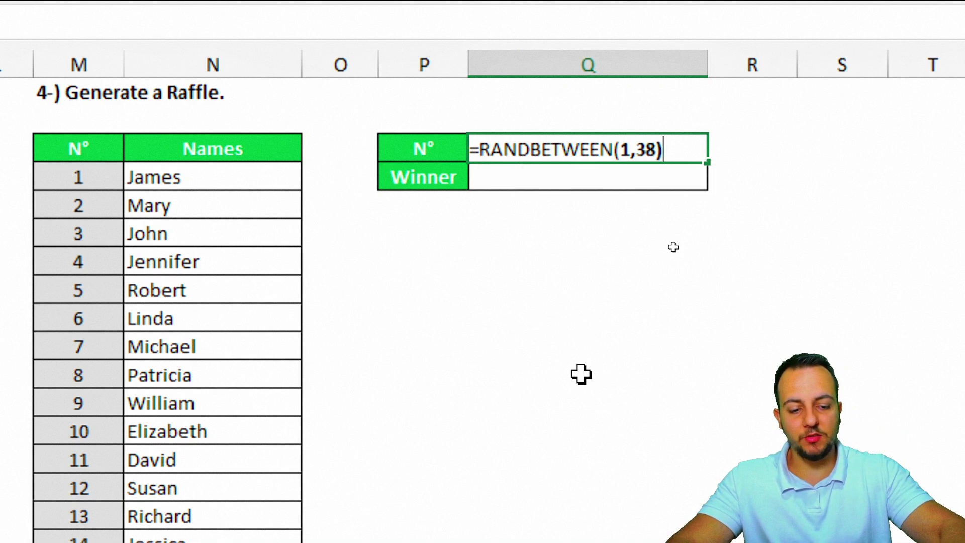
pyautogui.press('Return')
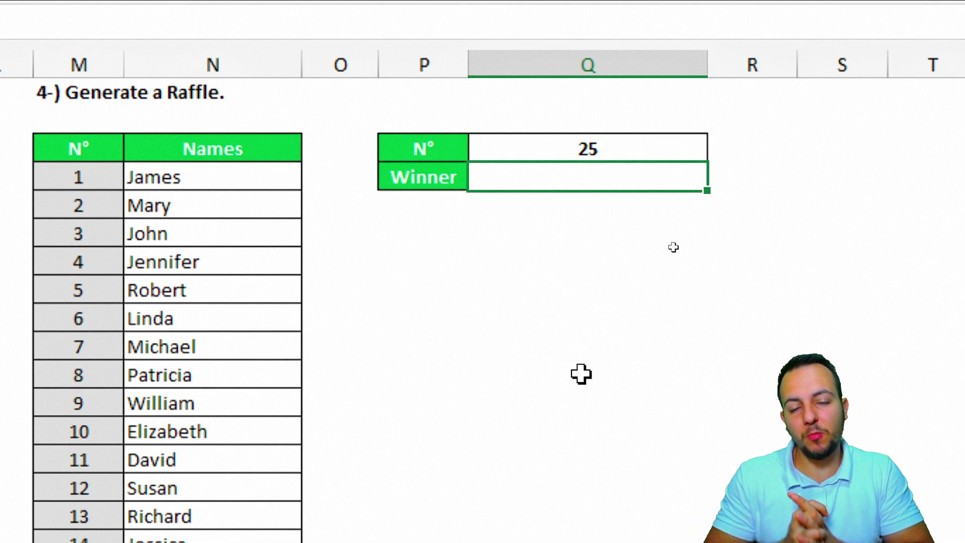
# - Recalculate the sheet several times to draw new random raffle numbers in Q3
pyautogui.press('F9')
pyautogui.press('F9')
pyautogui.press('F9')
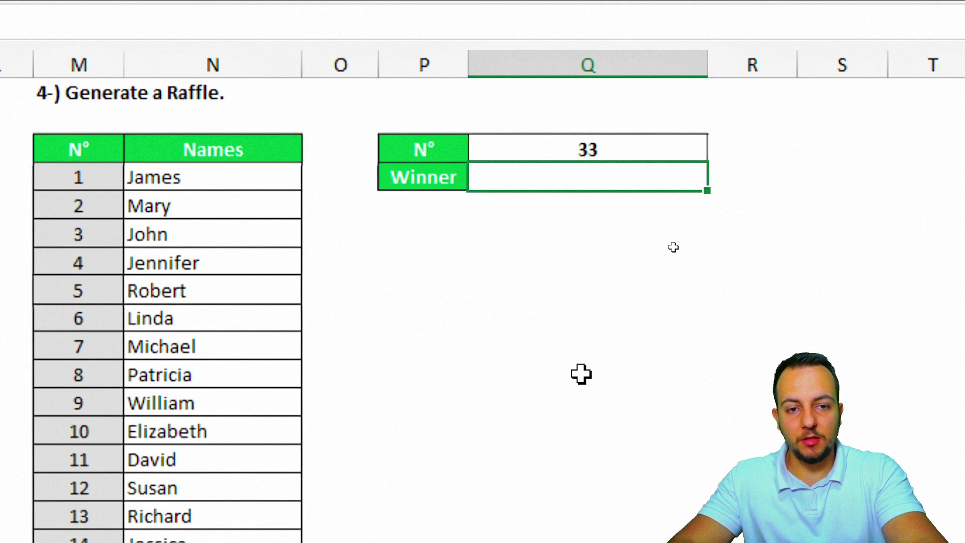
pyautogui.press('F9')
pyautogui.press('F9')
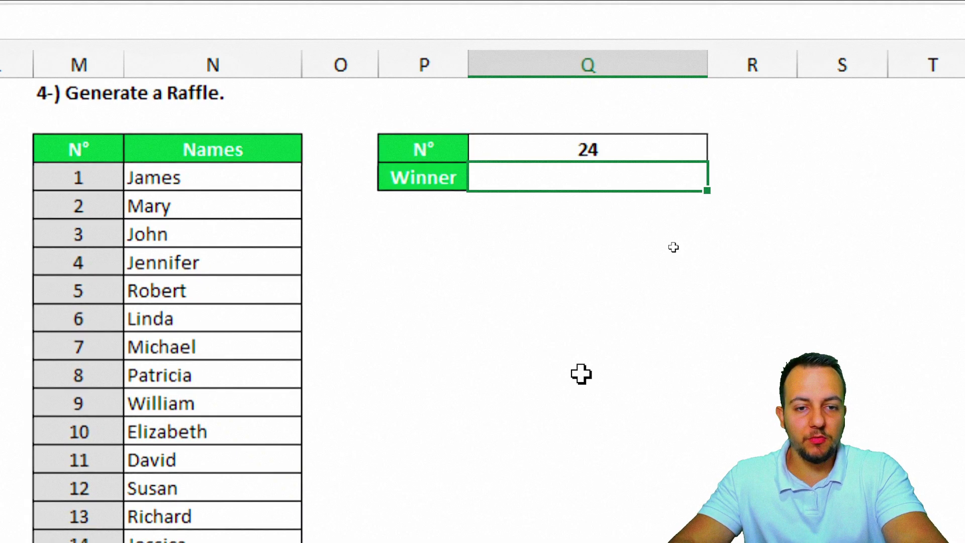
pyautogui.press('F9')
pyautogui.press('F9')
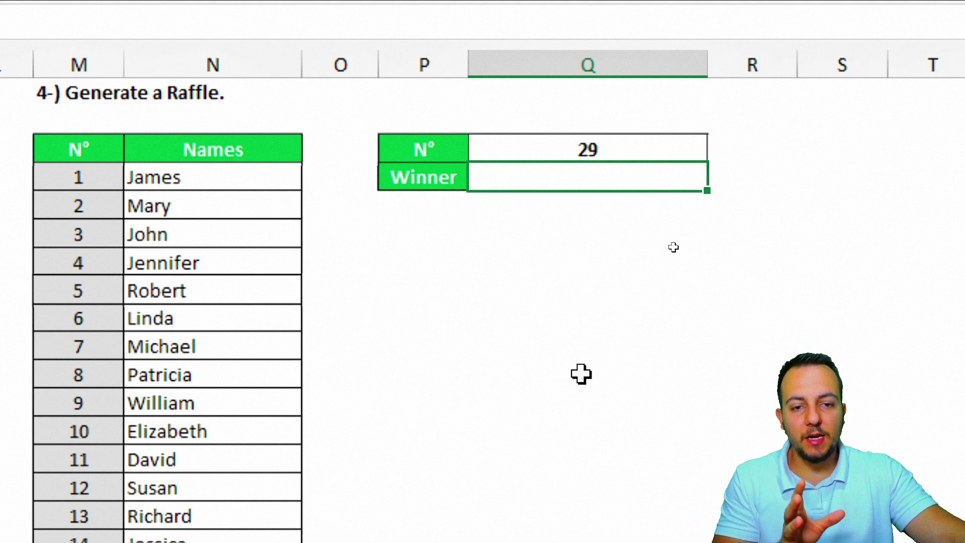
# - Locate and select the row in the raffle list whose N° matches the drawn number in Q3
pyautogui.scroll(-6, 336, 353)
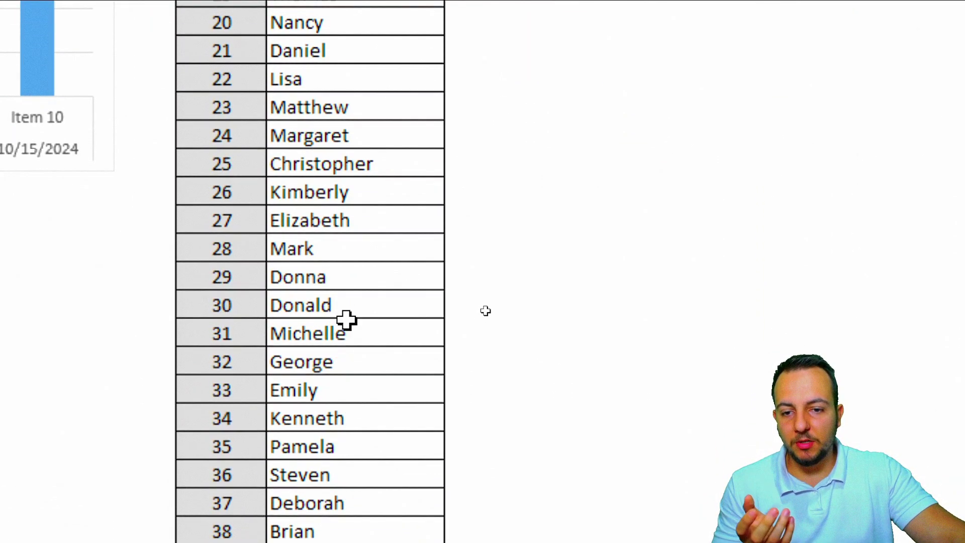
pyautogui.moveTo(237, 274); pyautogui.dragTo(351, 265)
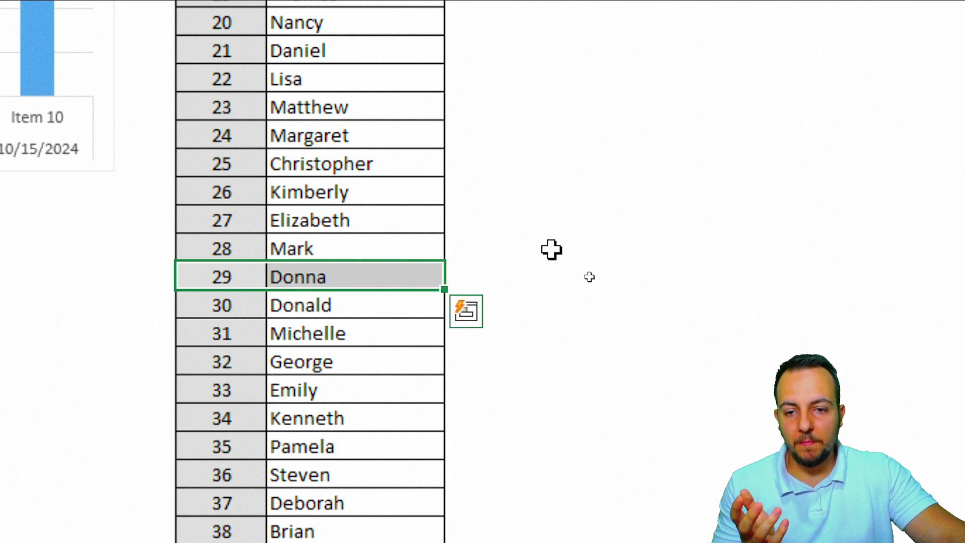
pyautogui.scroll(6, 764, 109)
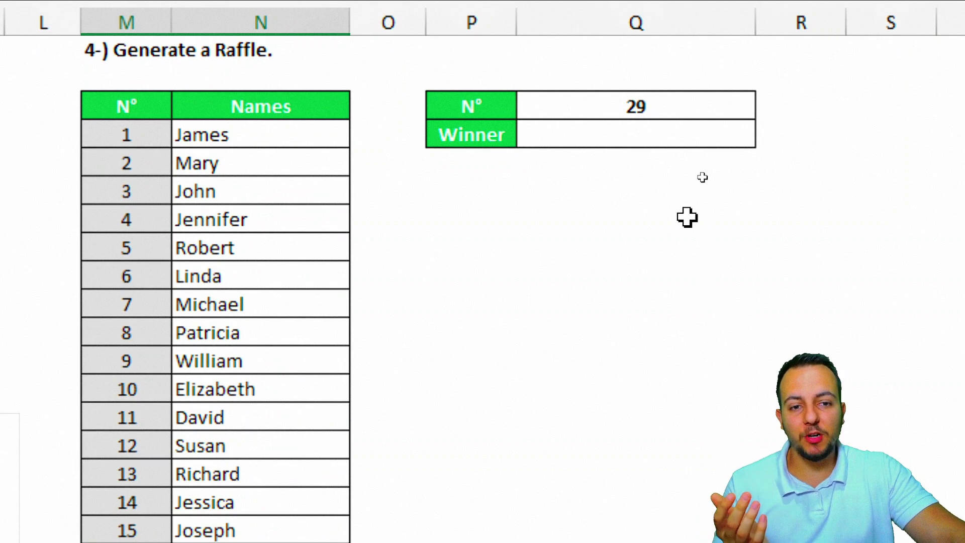
# - Begin a VLOOKUP formula in the Winner cell Q4 with the drawn number in Q3 as the lookup value
pyautogui.click(662, 141)
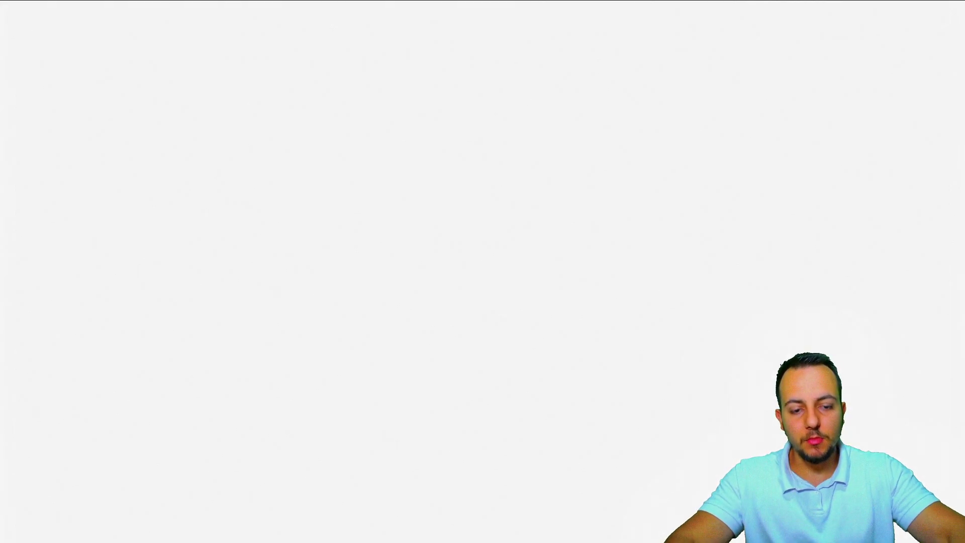
pyautogui.write('=')
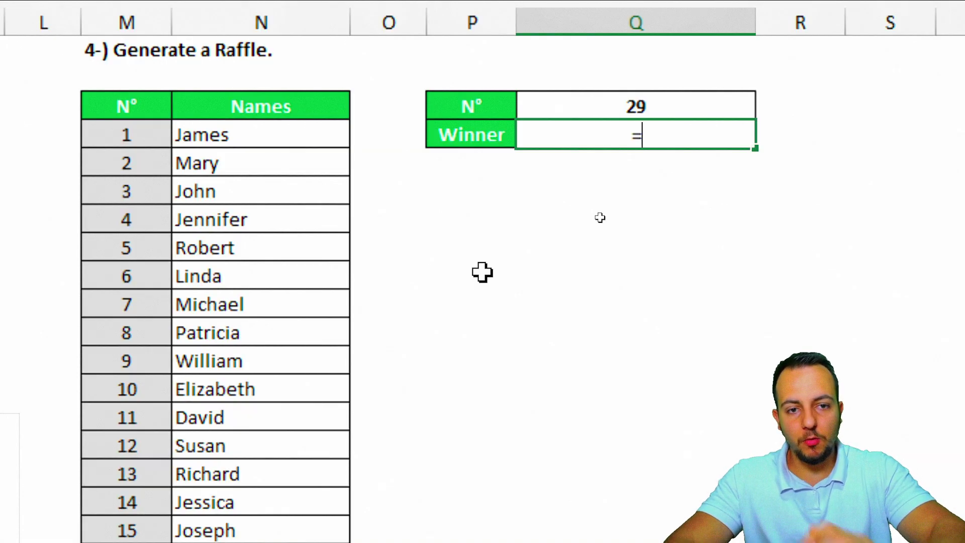
pyautogui.write('vlo')
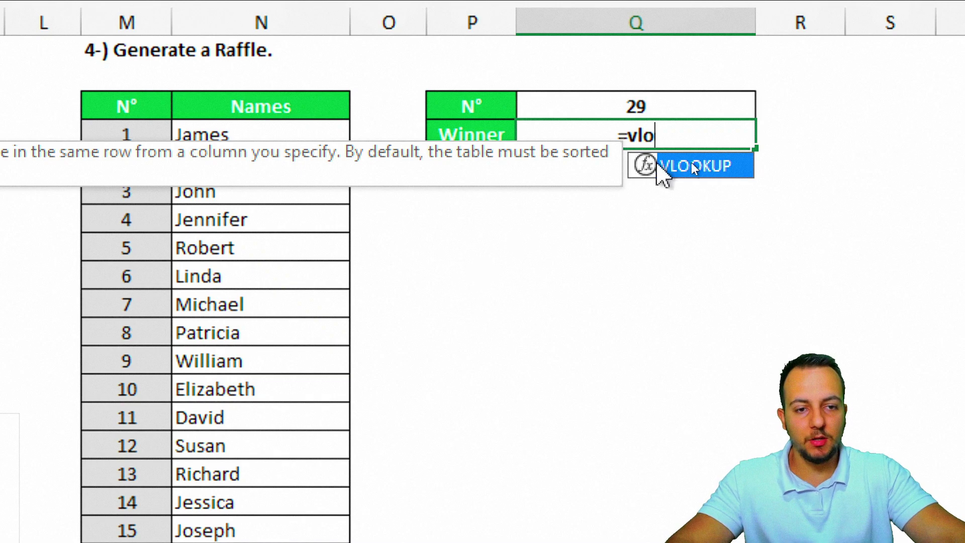
pyautogui.doubleClick(704, 165)
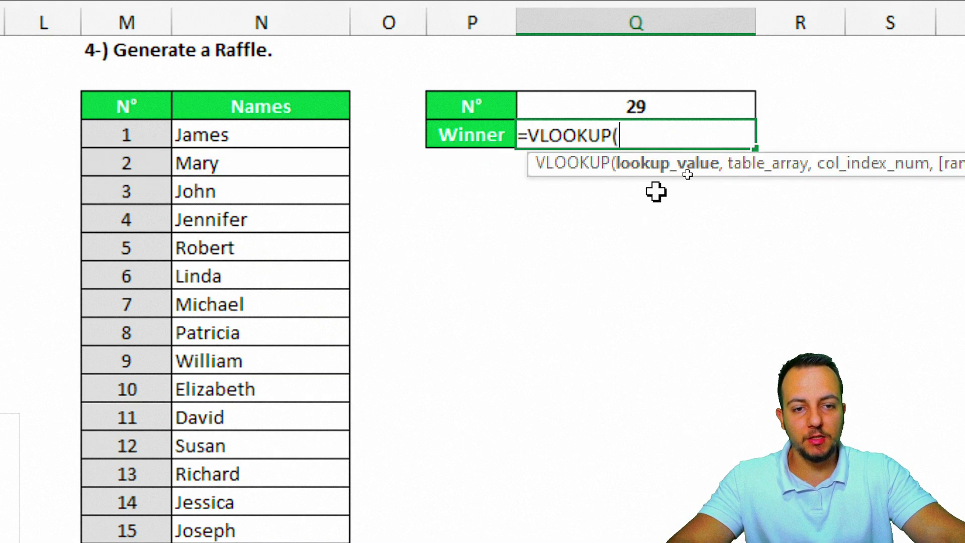
pyautogui.click(668, 106)
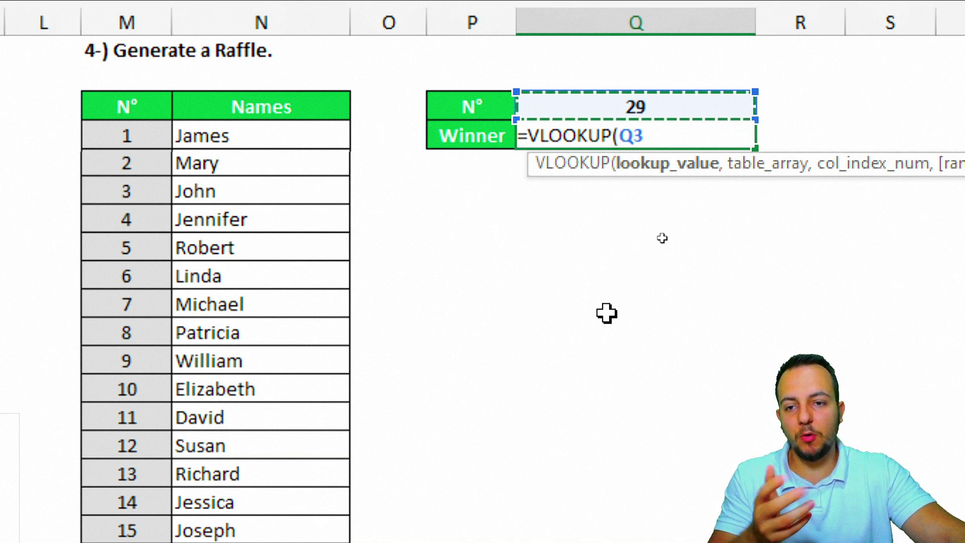
pyautogui.write(',')
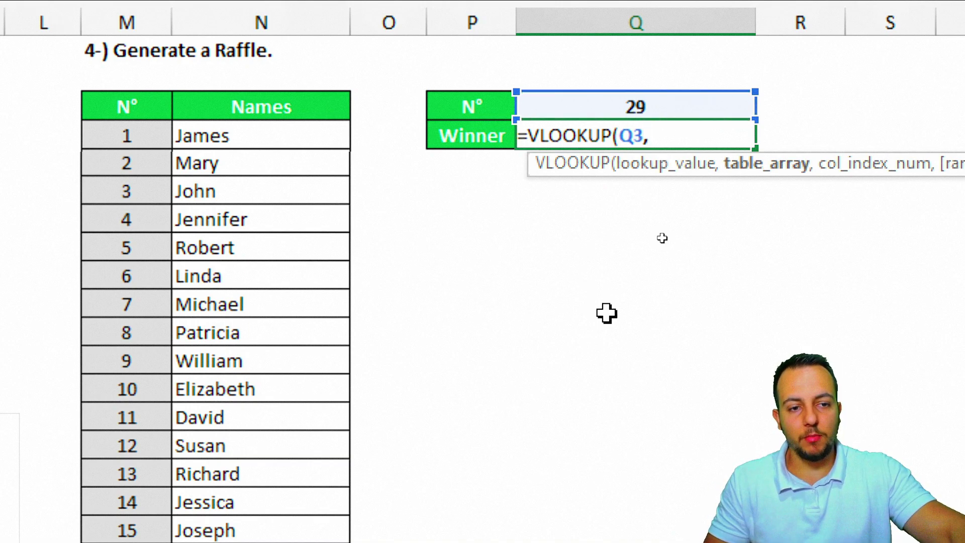
# - Give the VLOOKUP the raffle table M3:N41 as its table array and 2 as its column index
pyautogui.moveTo(142, 108); pyautogui.dragTo(259, 408)
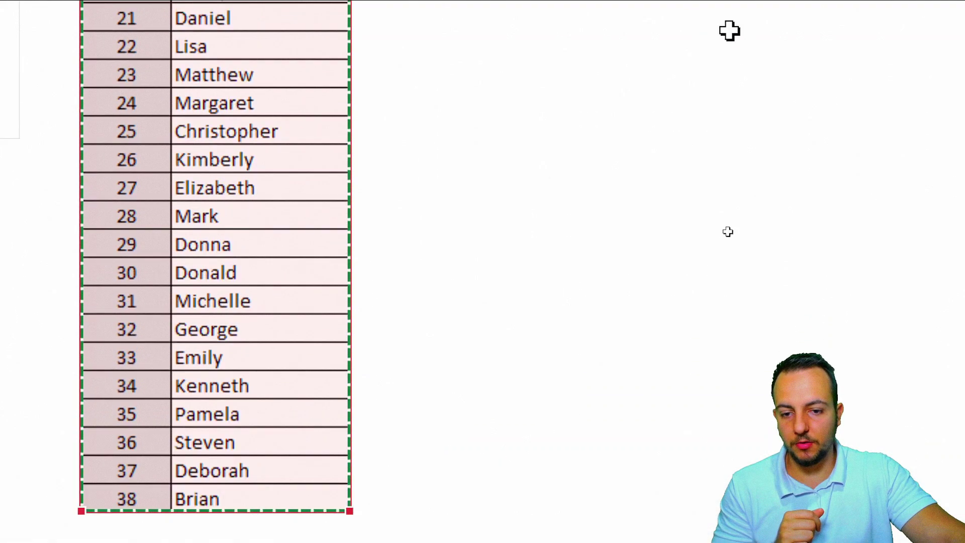
pyautogui.scroll(7, 729, 30)
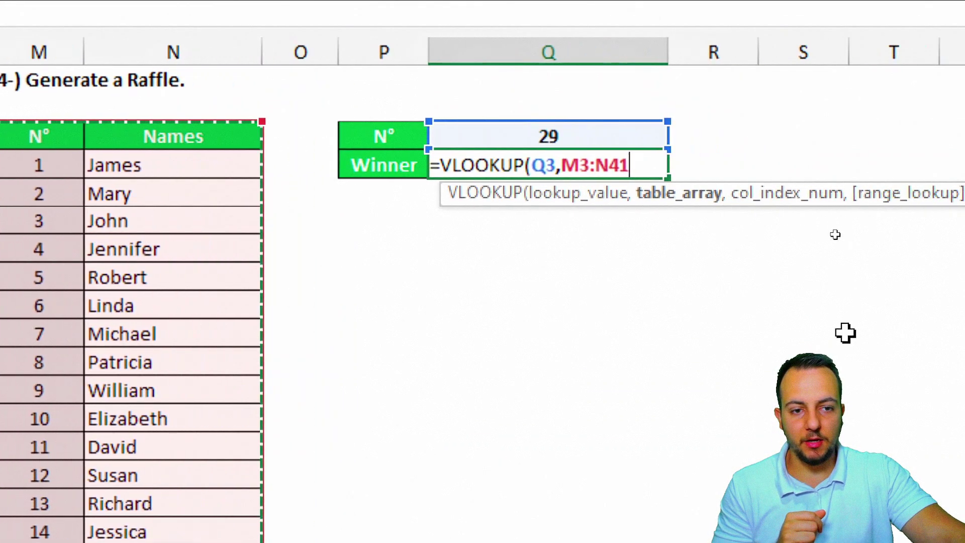
pyautogui.write(',')
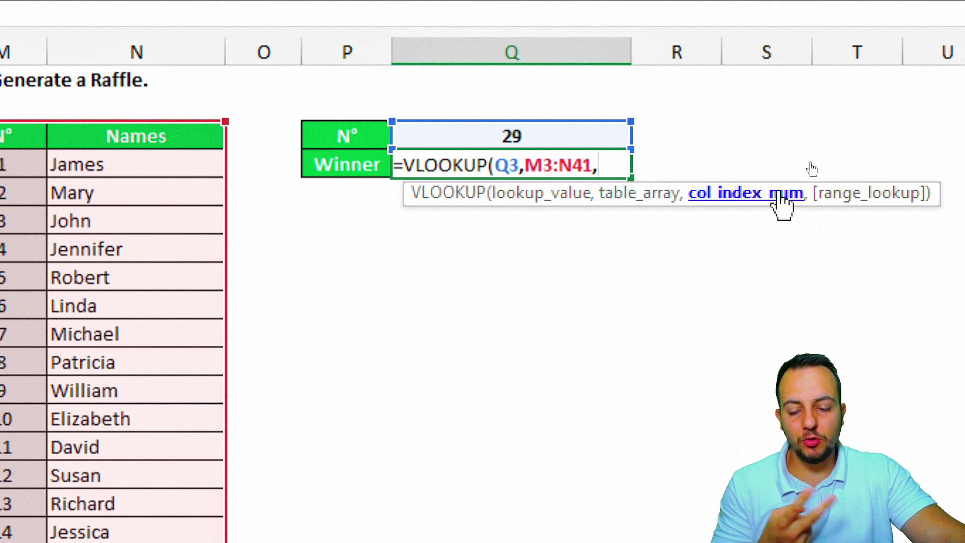
pyautogui.write('2')
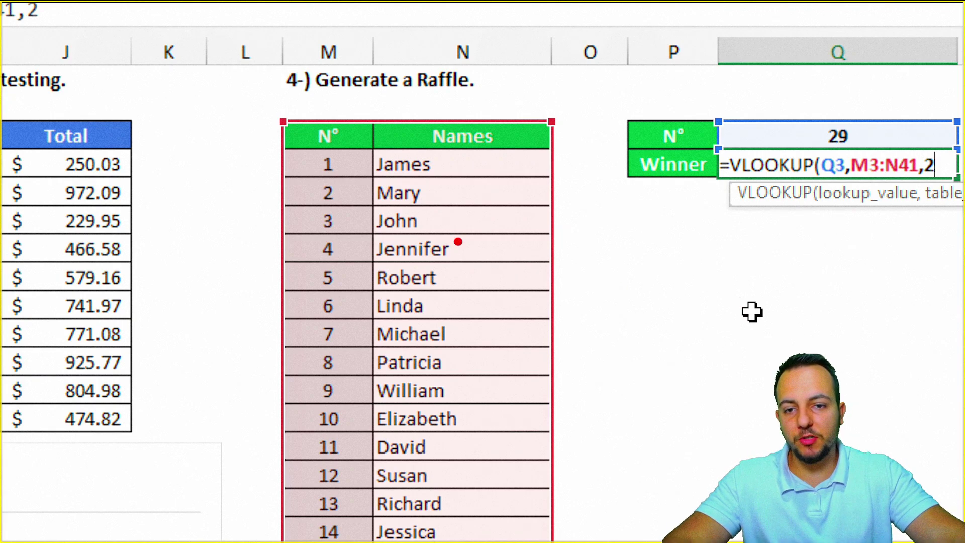
pyautogui.moveTo(230, 112); pyautogui.dragTo(221, 207)
pyautogui.moveTo(478, 177)
pyautogui.mouseDown()
pyautogui.moveTo(475, 221)
pyautogui.moveTo(614, 244)
pyautogui.mouseUp()
pyautogui.moveTo(437, 140)
pyautogui.mouseDown()
pyautogui.moveTo(634, 286)
pyautogui.moveTo(679, 405)
pyautogui.mouseUp()
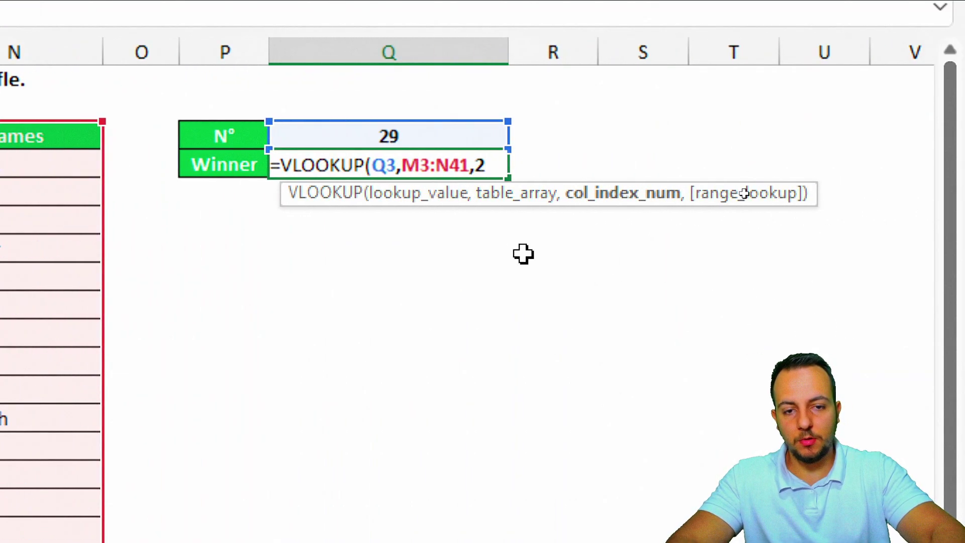
# - Complete the Winner formula with FALSE for an exact match, giving =VLOOKUP(Q3,M3:N41,2,FALSE)
pyautogui.write(',')
pyautogui.click(573, 256)
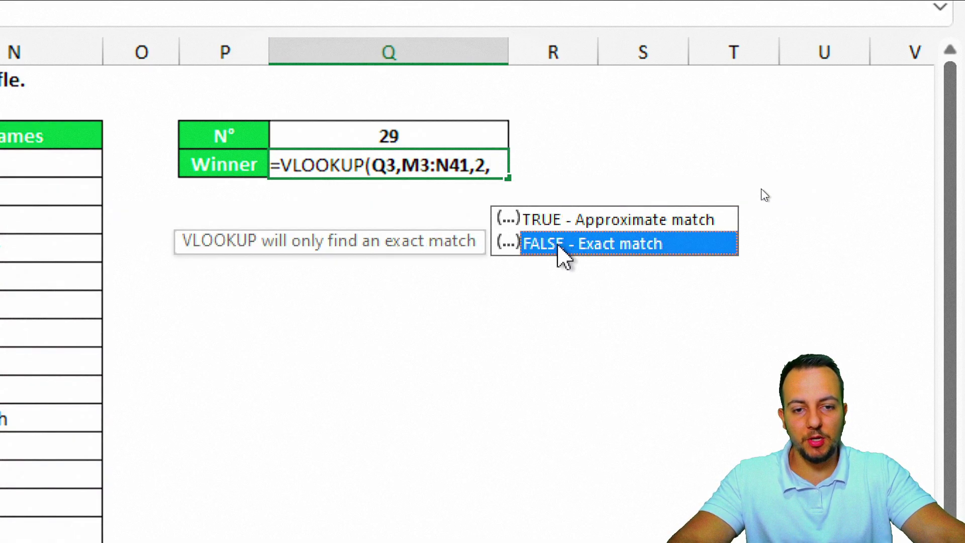
pyautogui.doubleClick(562, 251)
pyautogui.write(')')
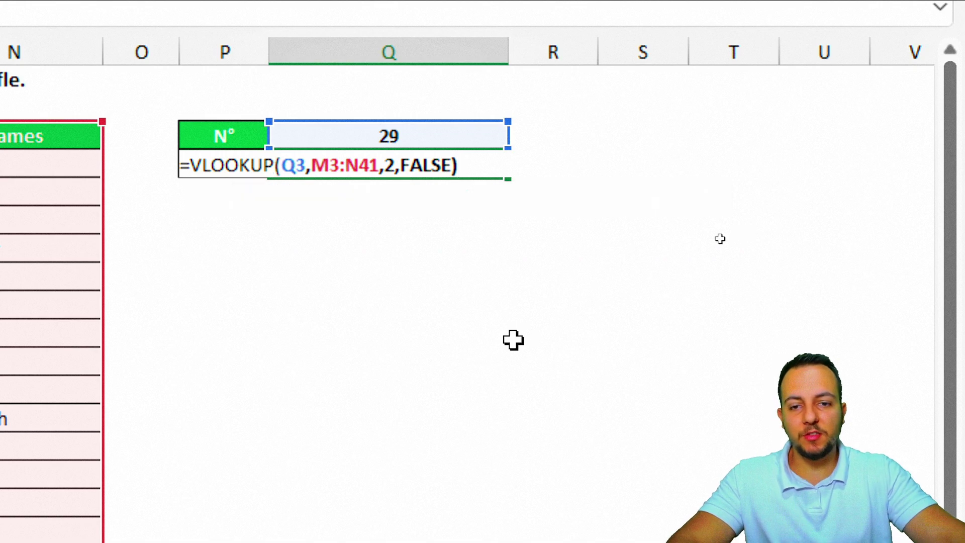
pyautogui.press('Return')
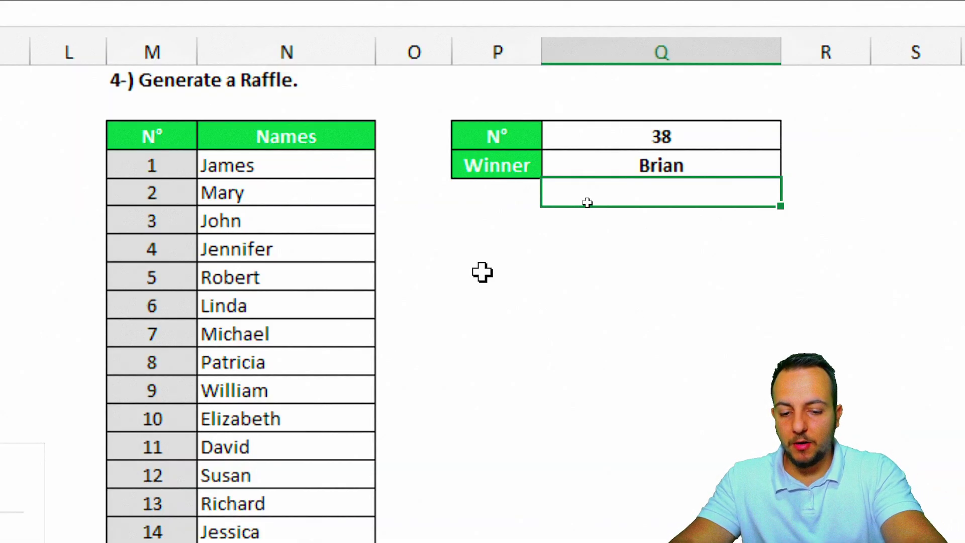
# - Recalculate the sheet repeatedly to draw a new raffle number together with its matching winner
pyautogui.press('F9')
pyautogui.press('F9')
pyautogui.press('F9')
pyautogui.press('F9')
pyautogui.press('F9')
pyautogui.press('F9')
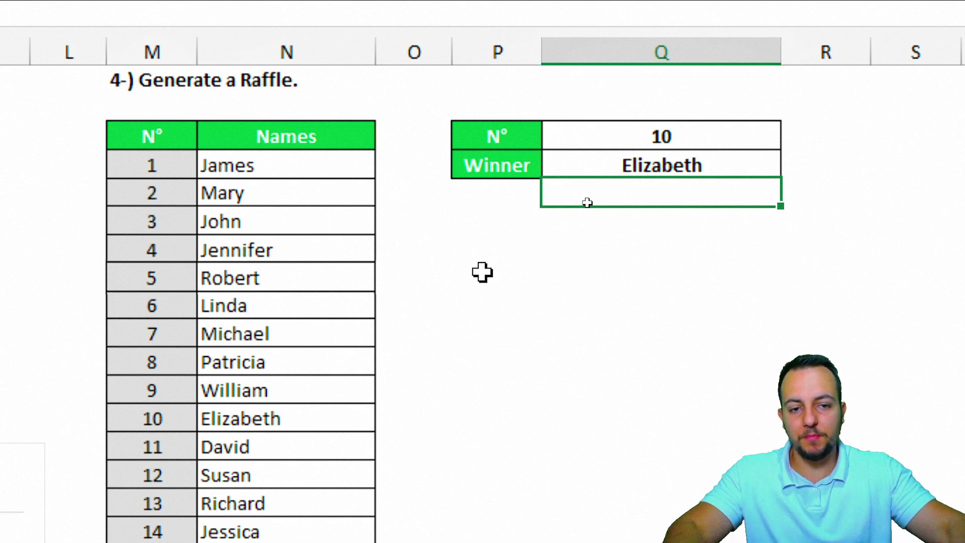
pyautogui.moveTo(589, 99); pyautogui.dragTo(743, 197)
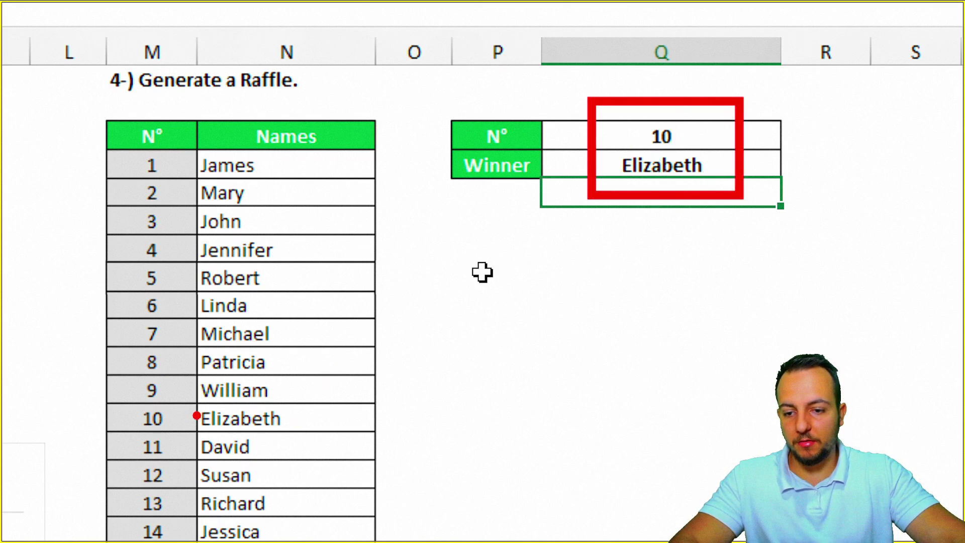
pyautogui.moveTo(105, 397)
pyautogui.mouseDown()
pyautogui.moveTo(304, 440)
pyautogui.moveTo(499, 413)
pyautogui.mouseUp()
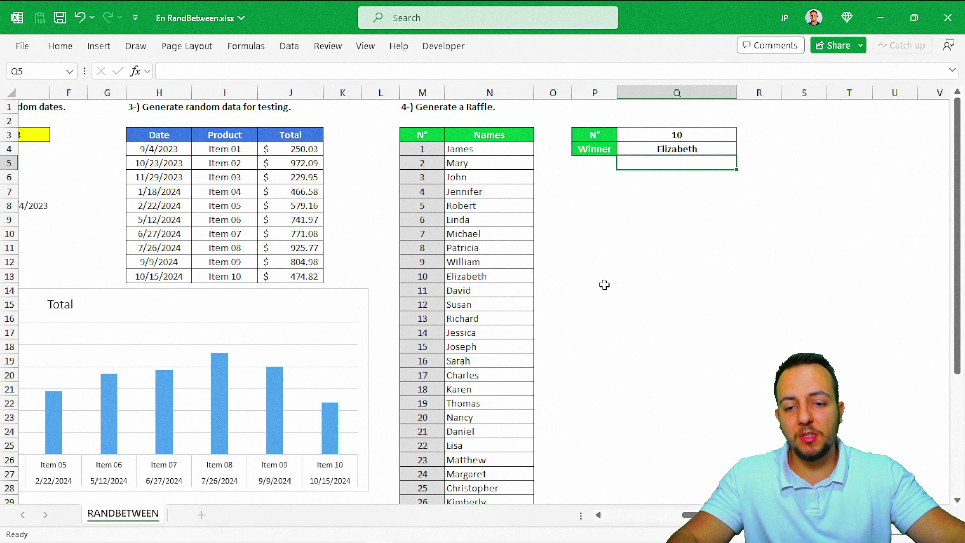
pyautogui.scroll(3, 533, 255)
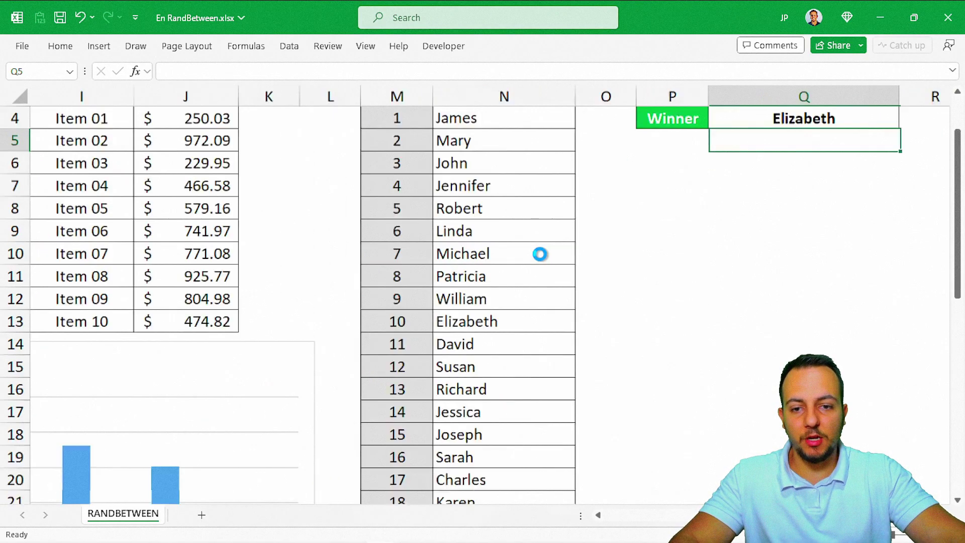
pyautogui.scroll(-2, 540, 255)
pyautogui.scroll(4, 539, 255)
pyautogui.scroll(-4, 539, 255)
pyautogui.hscroll(-2, 540, 255)
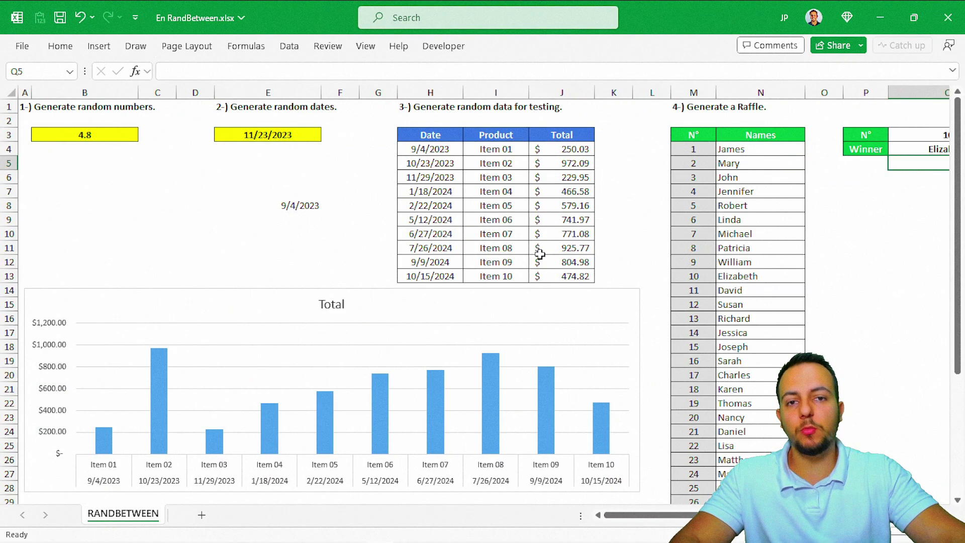